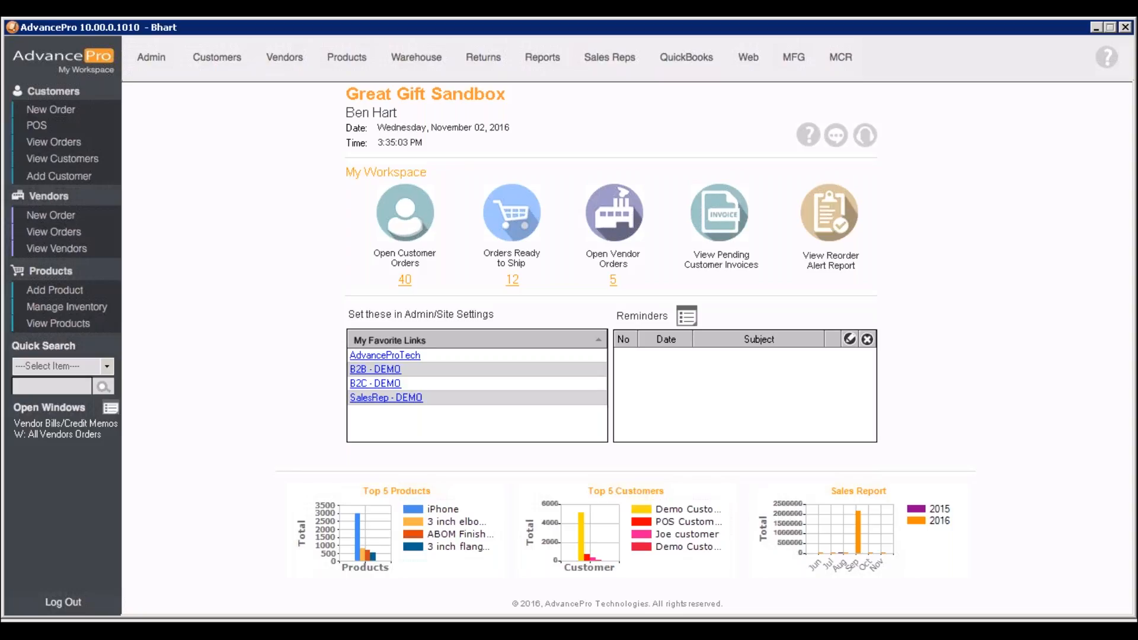
Start a new vendor order for Vandelay Industries shipping to Warehouse 1 and proceed to its order details
left_click(83, 217)
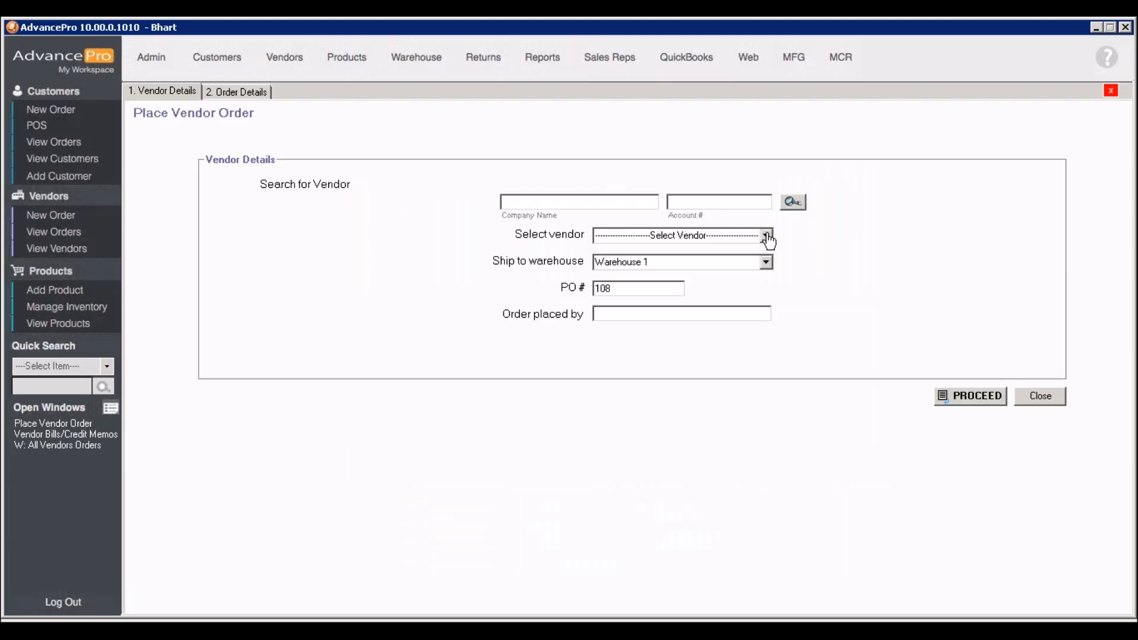
left_click(766, 236)
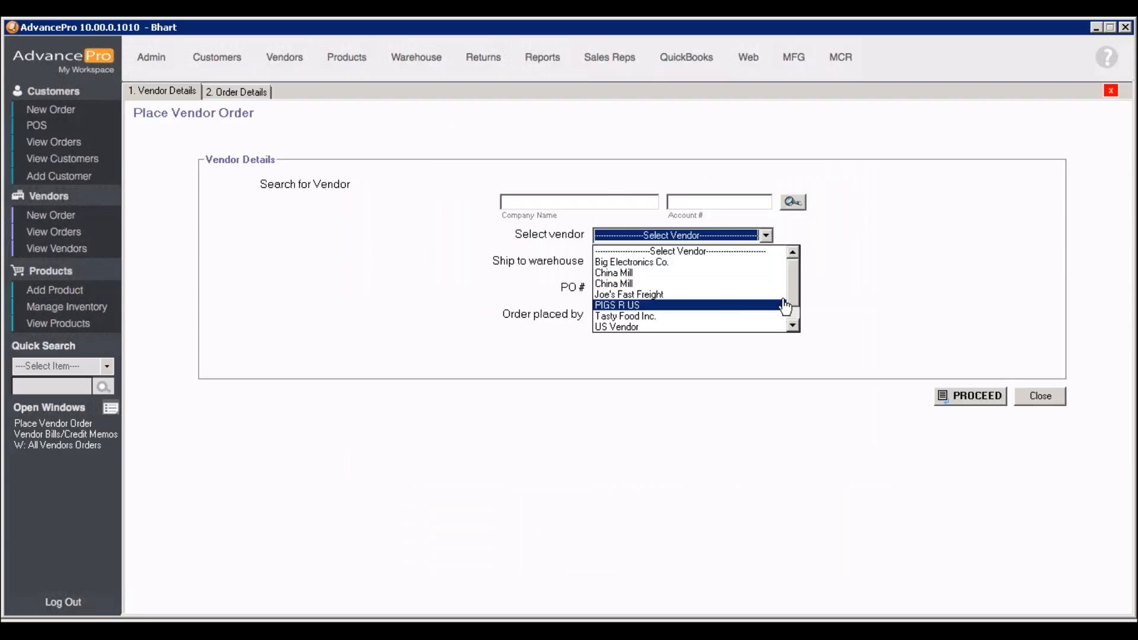
left_click_drag(791, 303, 791, 320)
left_click(703, 316)
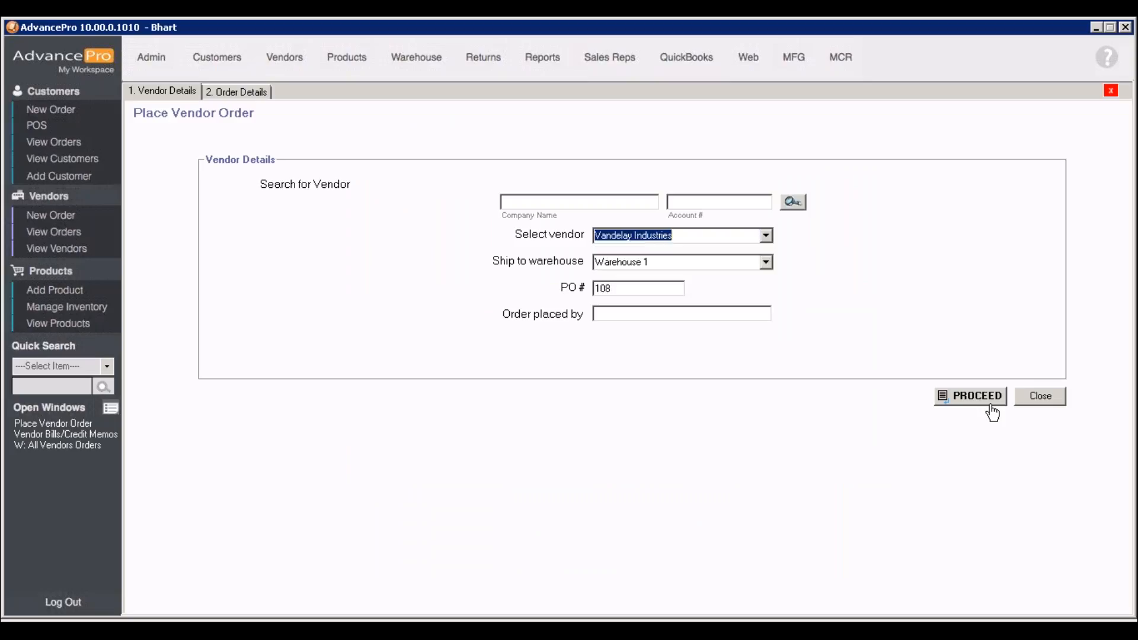
left_click(988, 398)
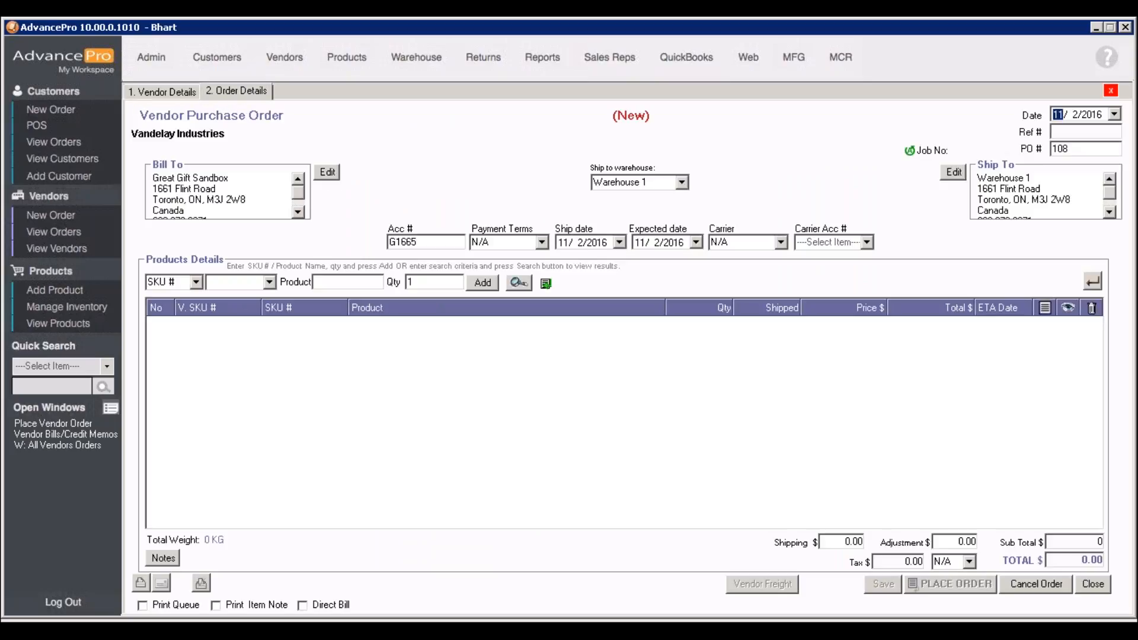
Set the purchase order's payment terms to Net 30 and carrier to UPS GROUND, keeping Warehouse 1 as the ship-to warehouse
left_click(542, 243)
left_click(526, 270)
left_click(781, 243)
left_click(767, 268)
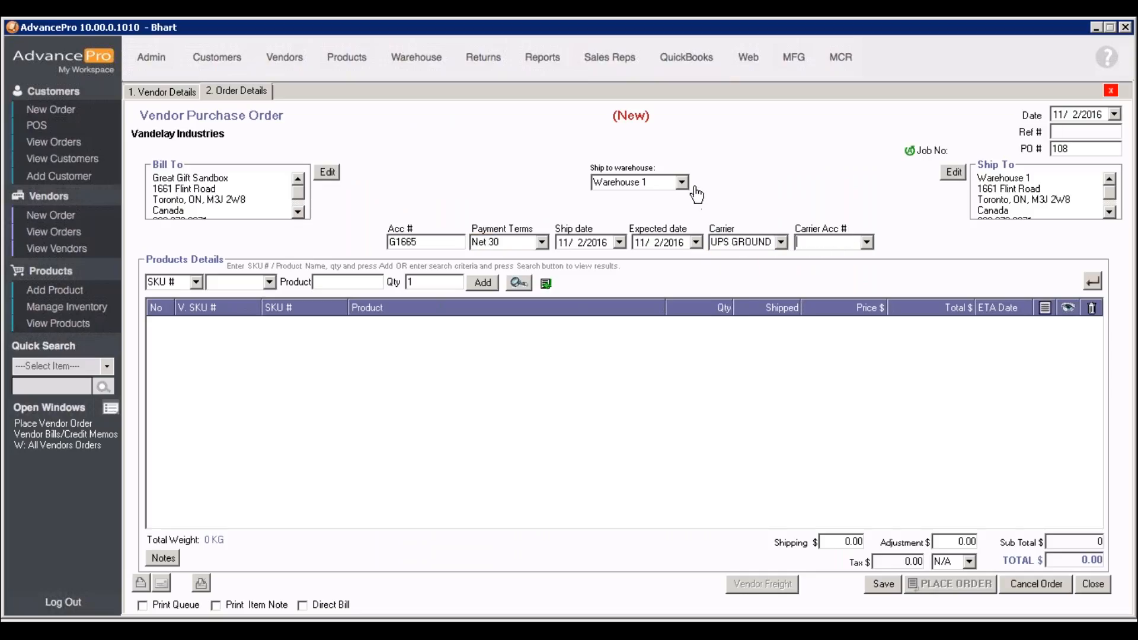
left_click(682, 183)
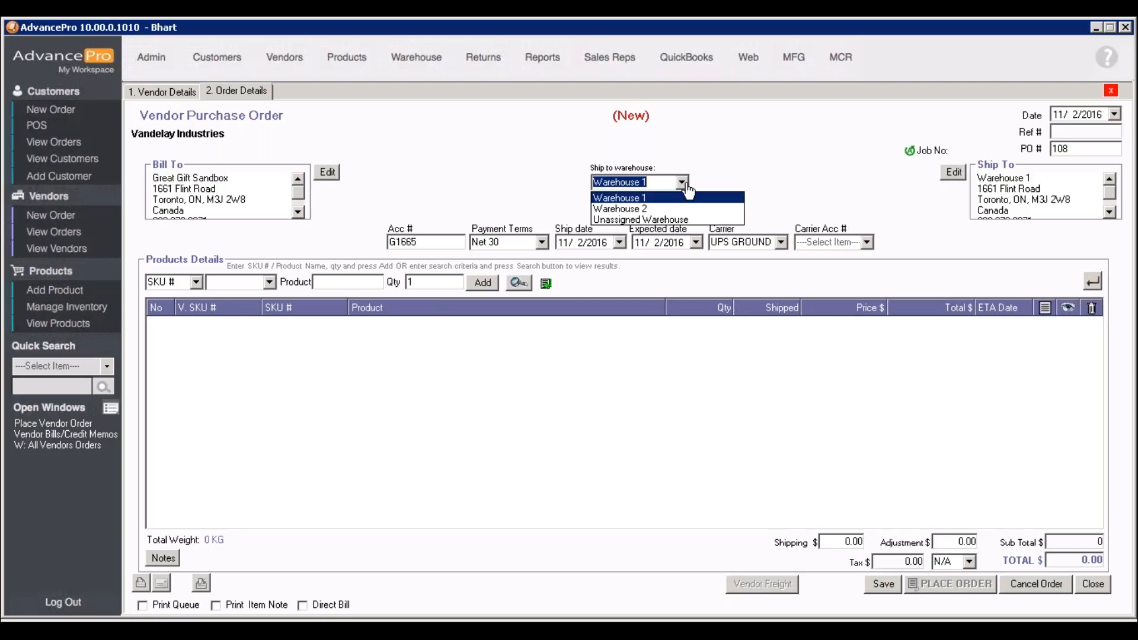
left_click(684, 185)
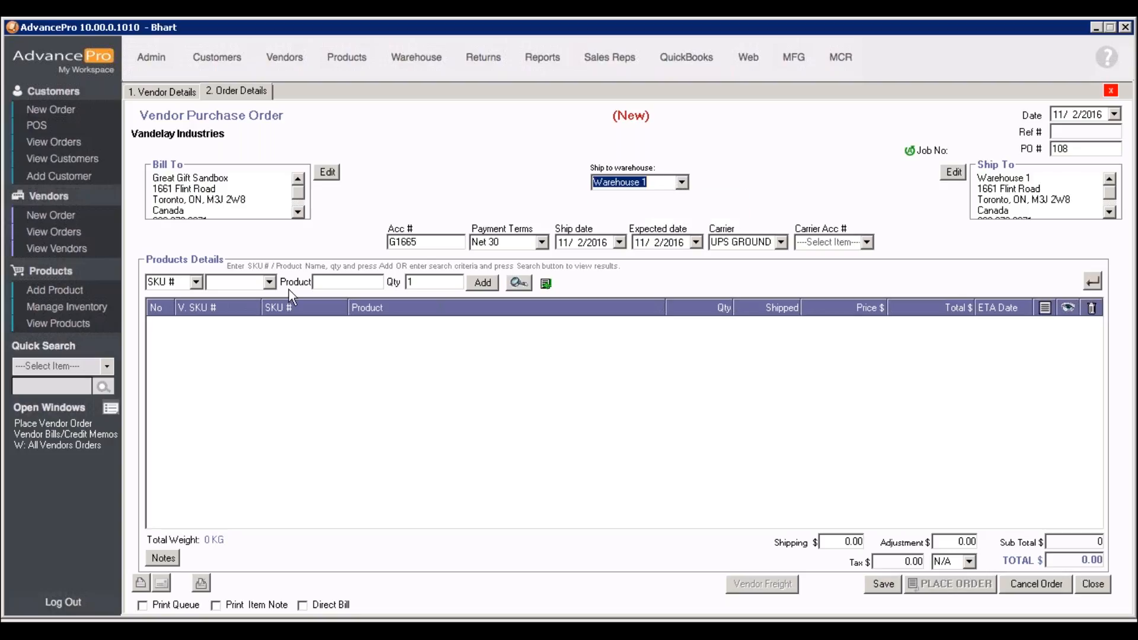
Review the vendor order's product selector filtered to items below re-order level, and close it without adding anything
left_click(519, 283)
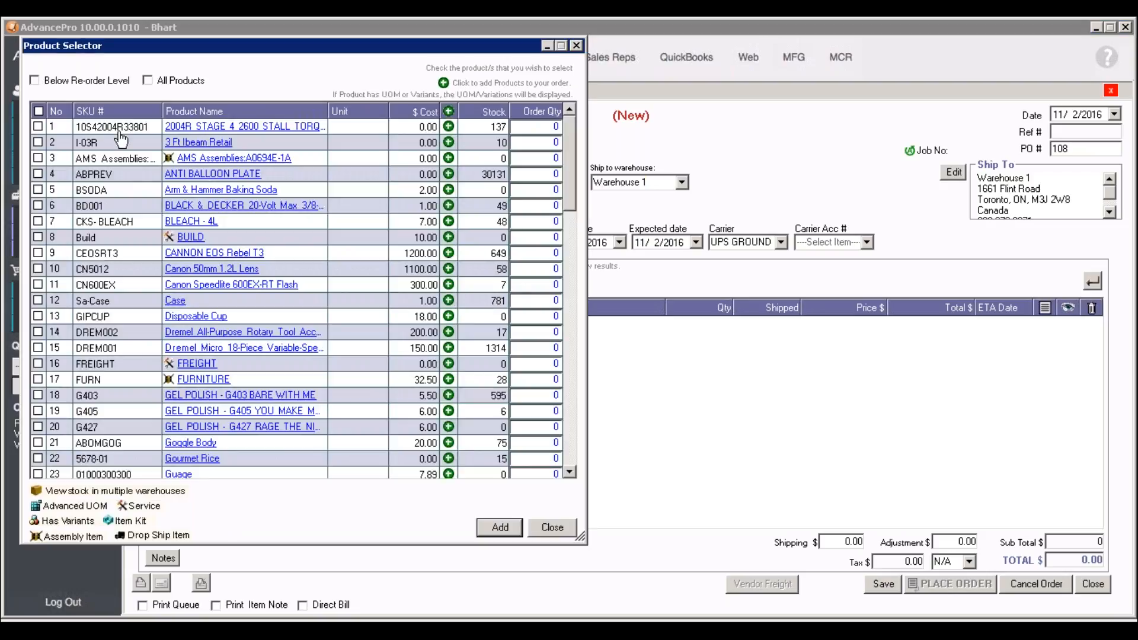
left_click(46, 83)
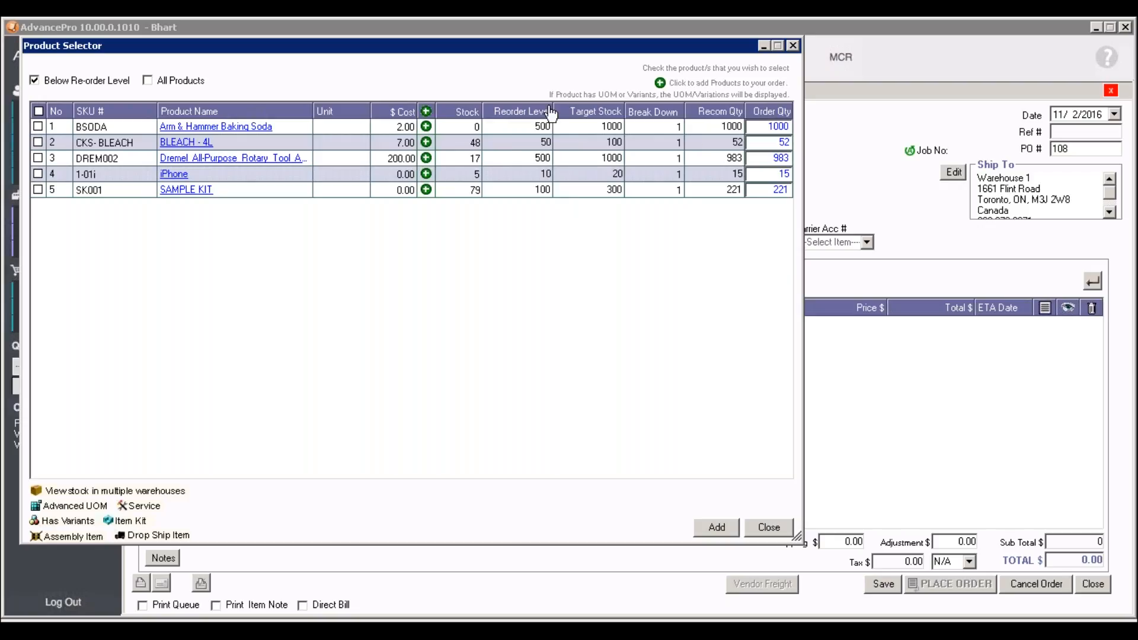
left_click(39, 110)
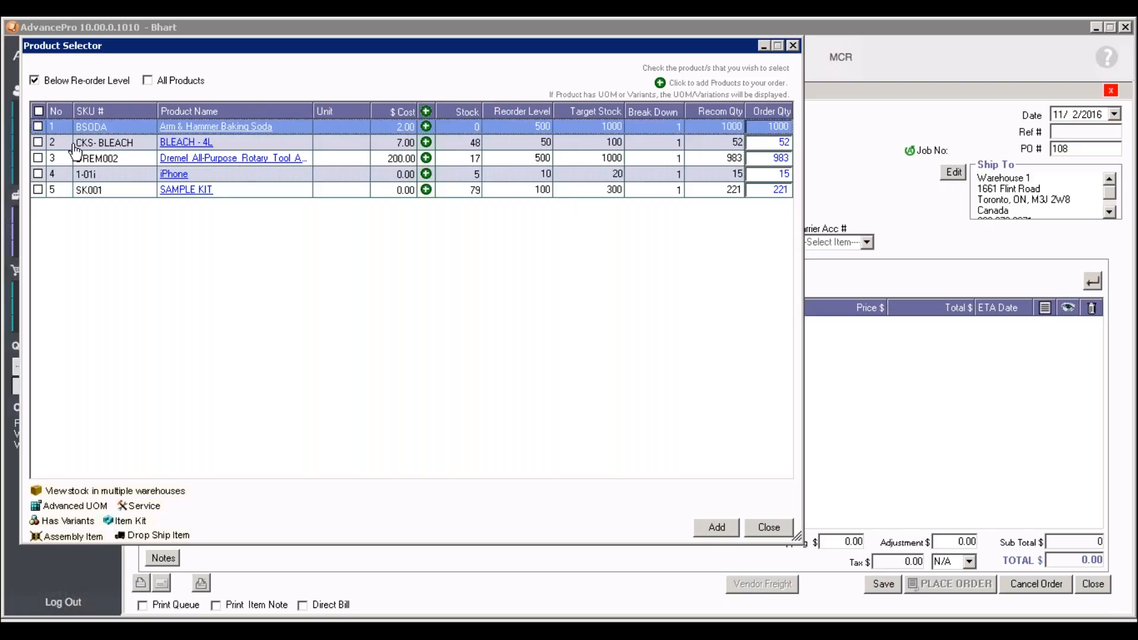
left_click(768, 527)
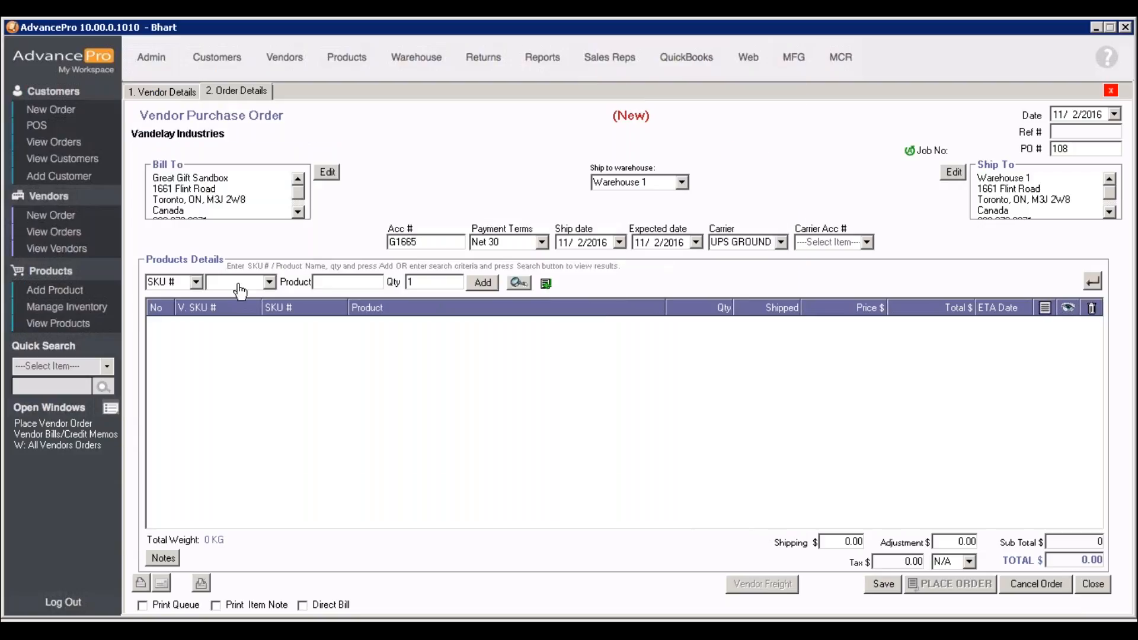
Add product DREM001 to the purchase order by SKU with a quantity of 10 and save the order
type("drem001")
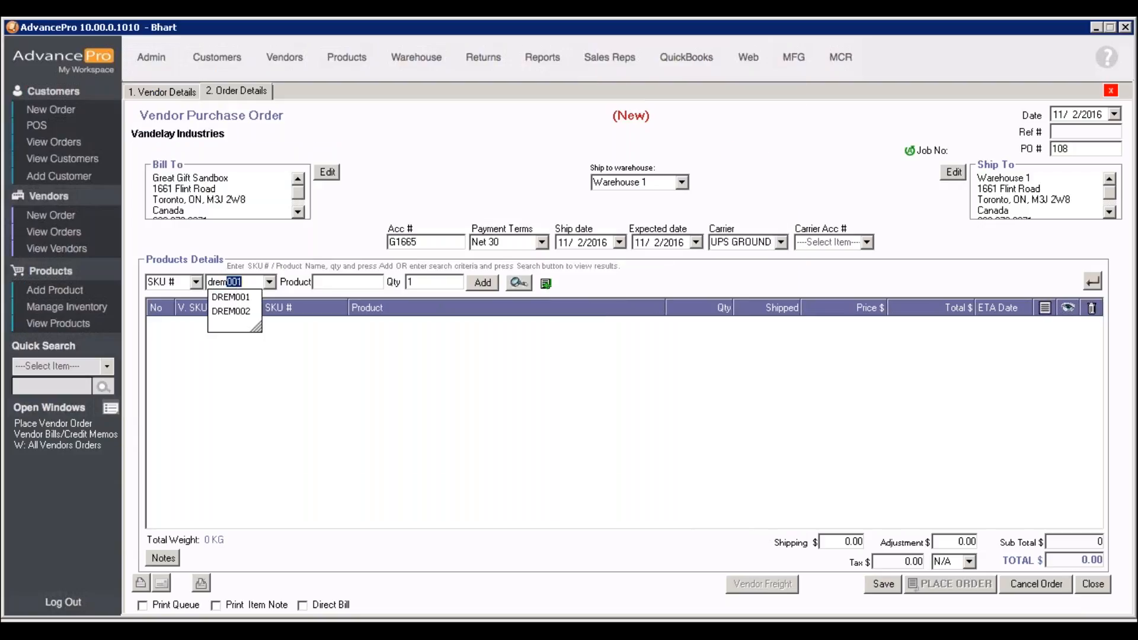
key("Return")
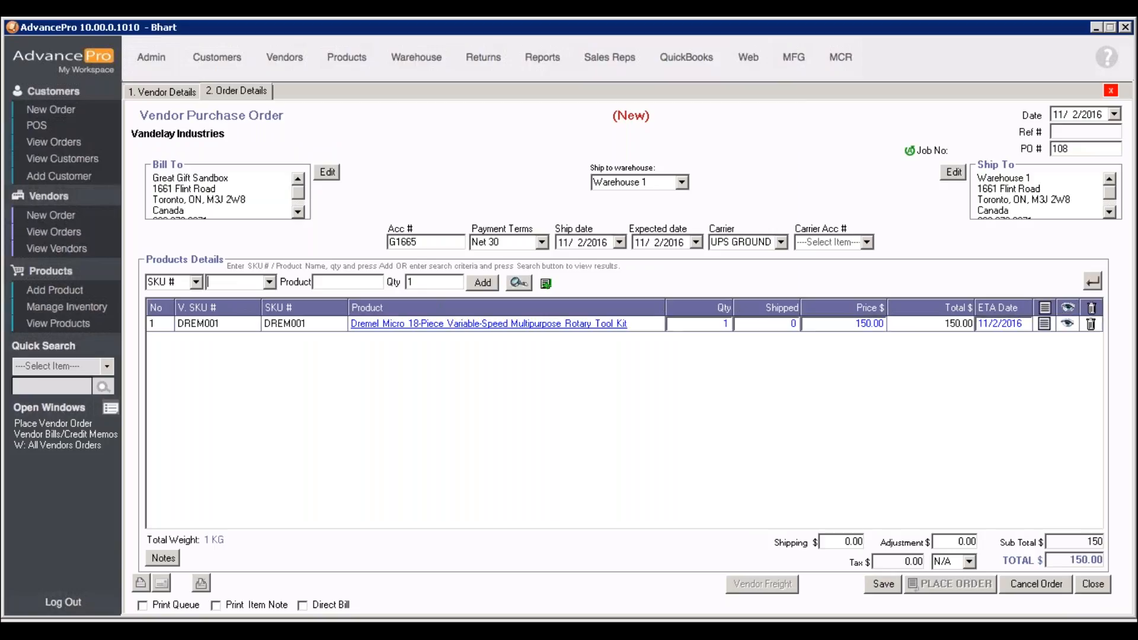
left_click(693, 326)
type("0")
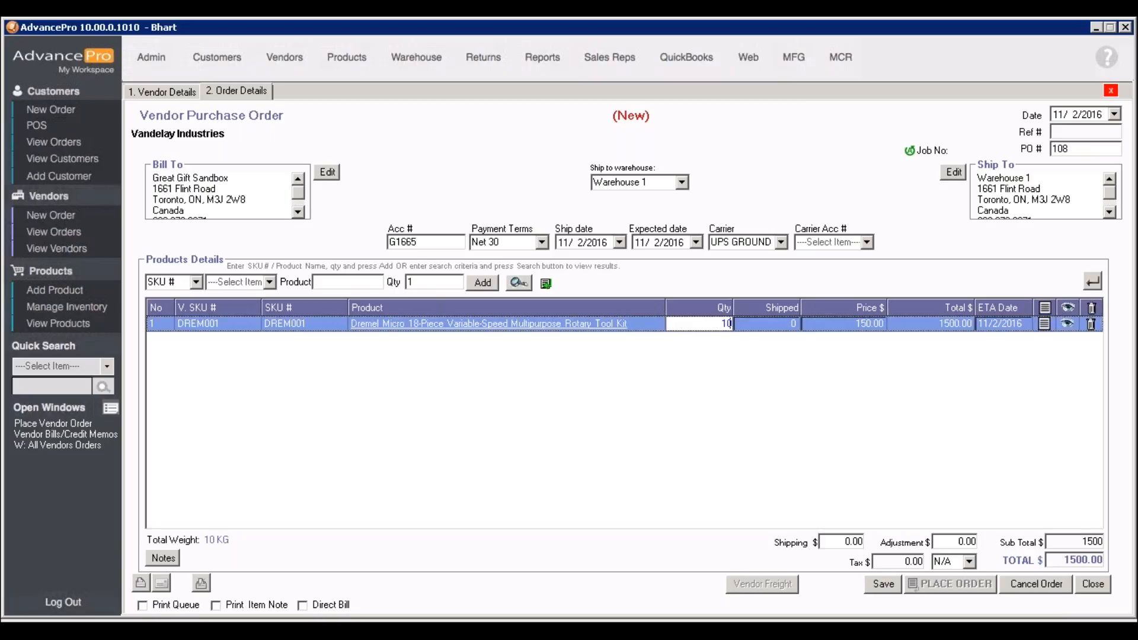
left_click(883, 584)
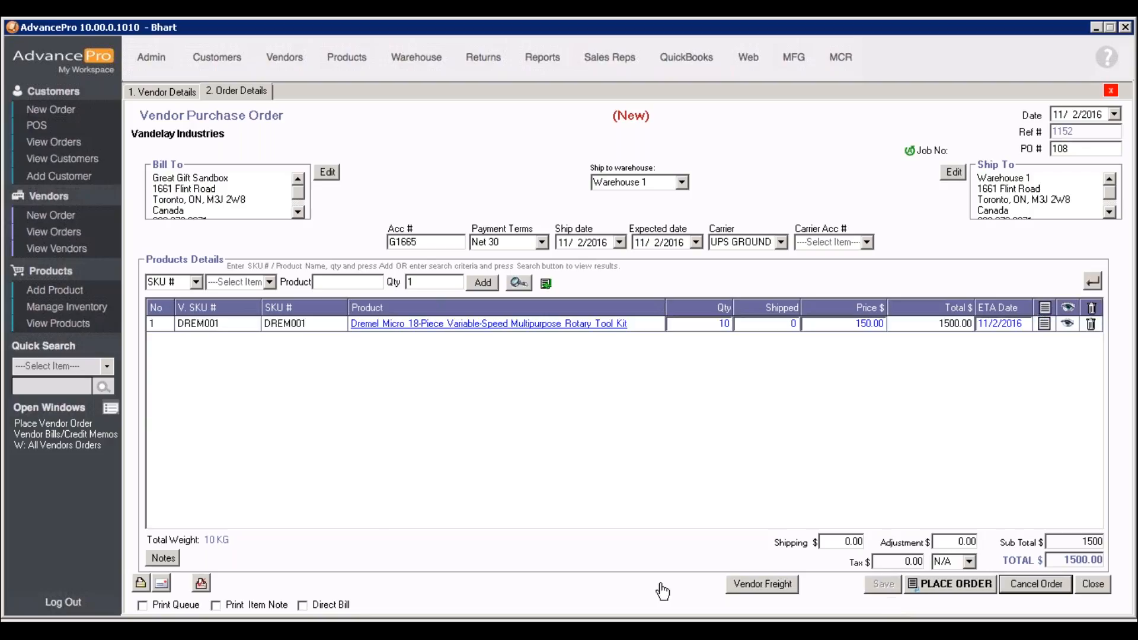
Preview the printable purchase order and place the order without emailing it
left_click(201, 583)
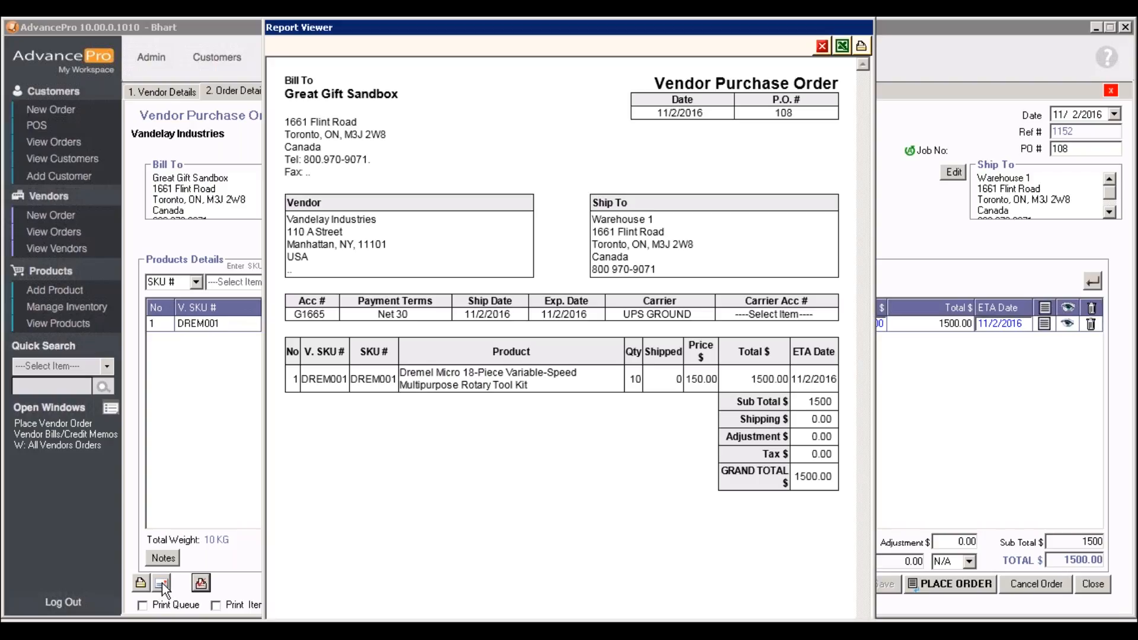
left_click(821, 46)
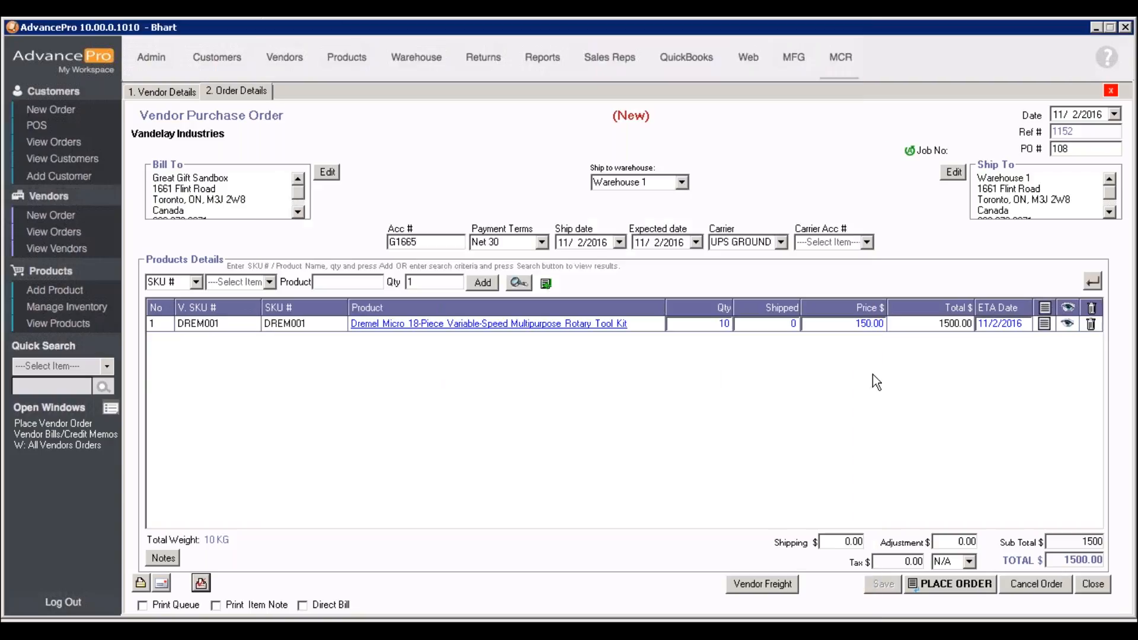
left_click(945, 584)
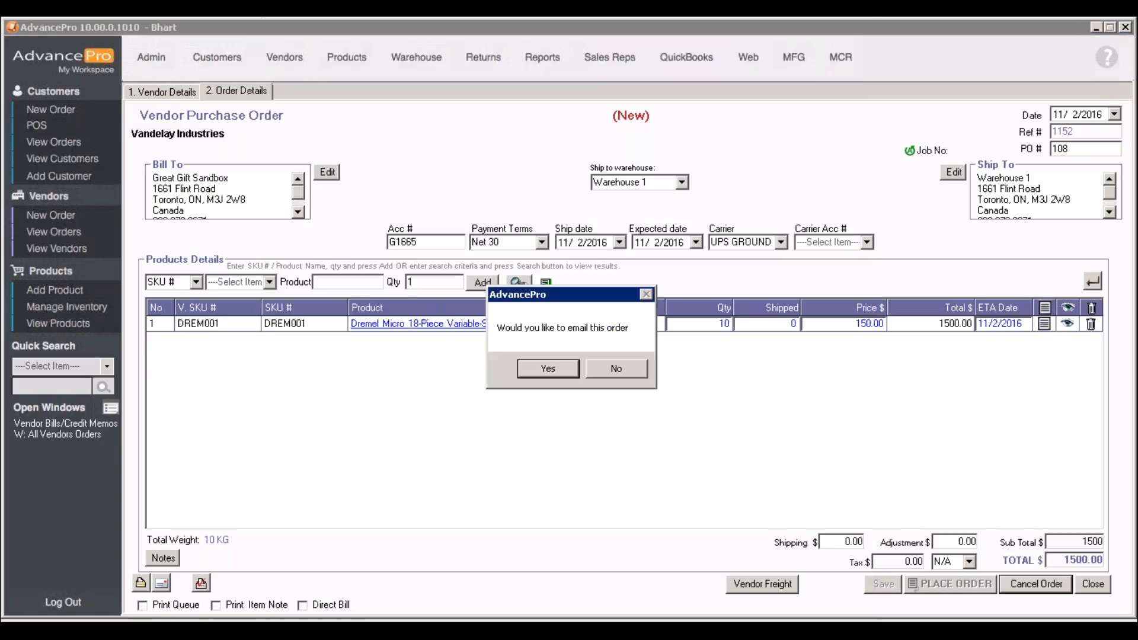
left_click(616, 369)
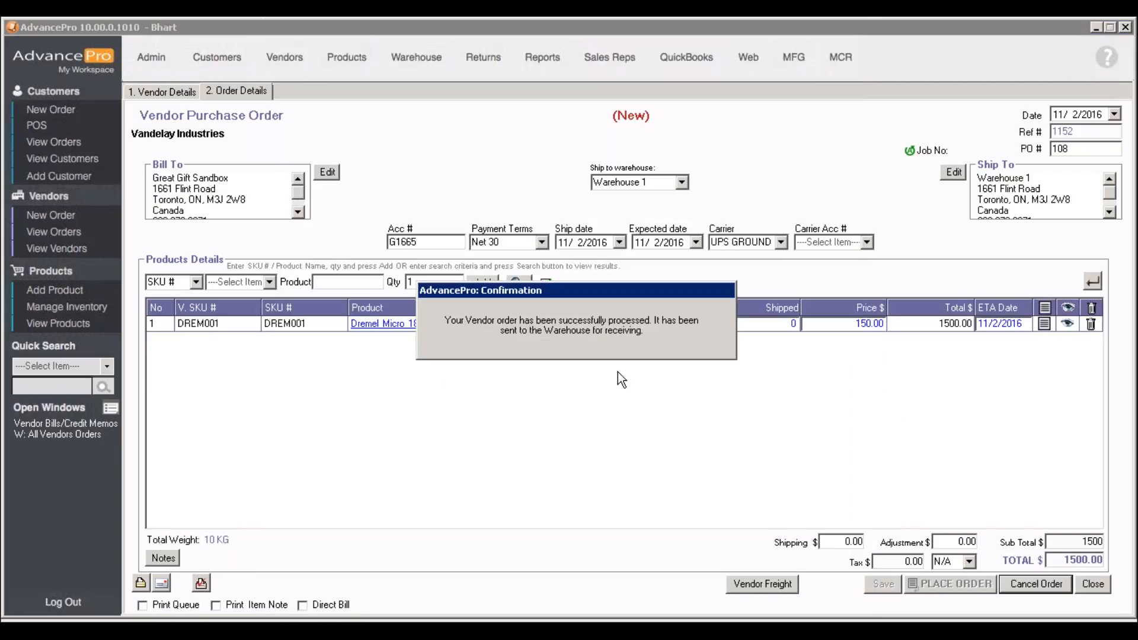
Filter the warehouse's vendor orders to To Receive (Processed) and open the newly placed Vandelay Industries order
left_click(410, 64)
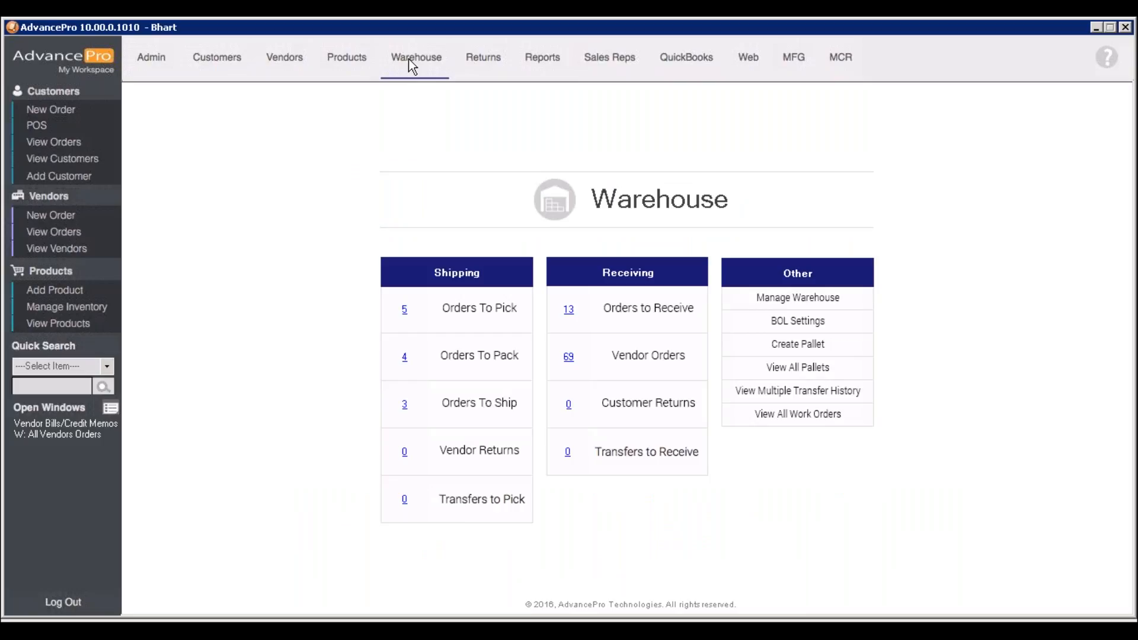
left_click(566, 310)
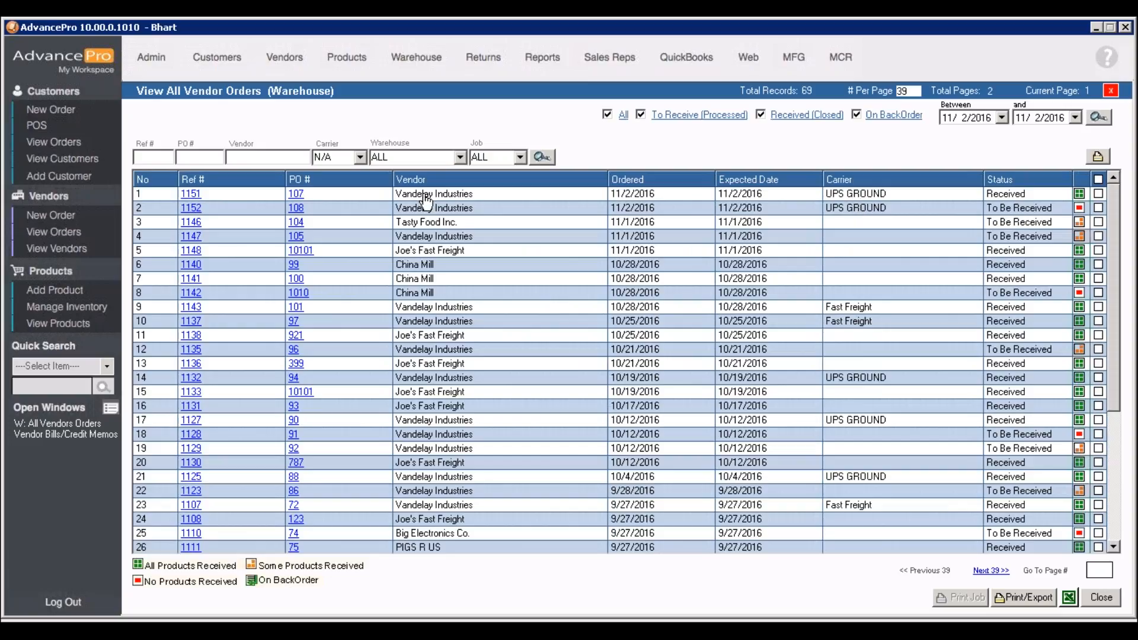
left_click(298, 195)
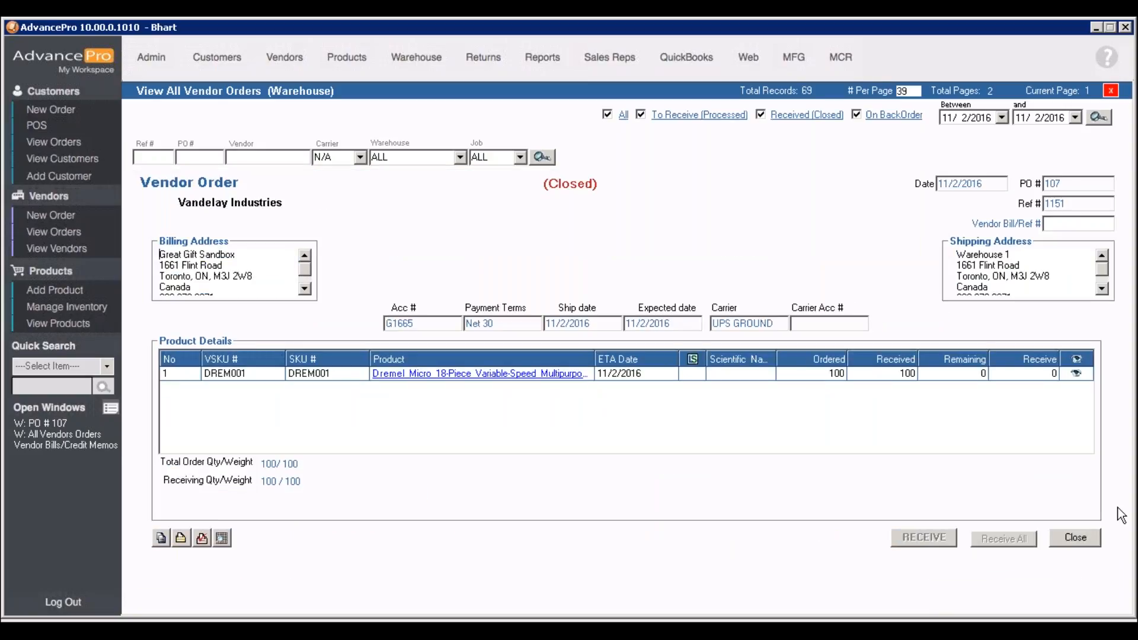
left_click(1075, 537)
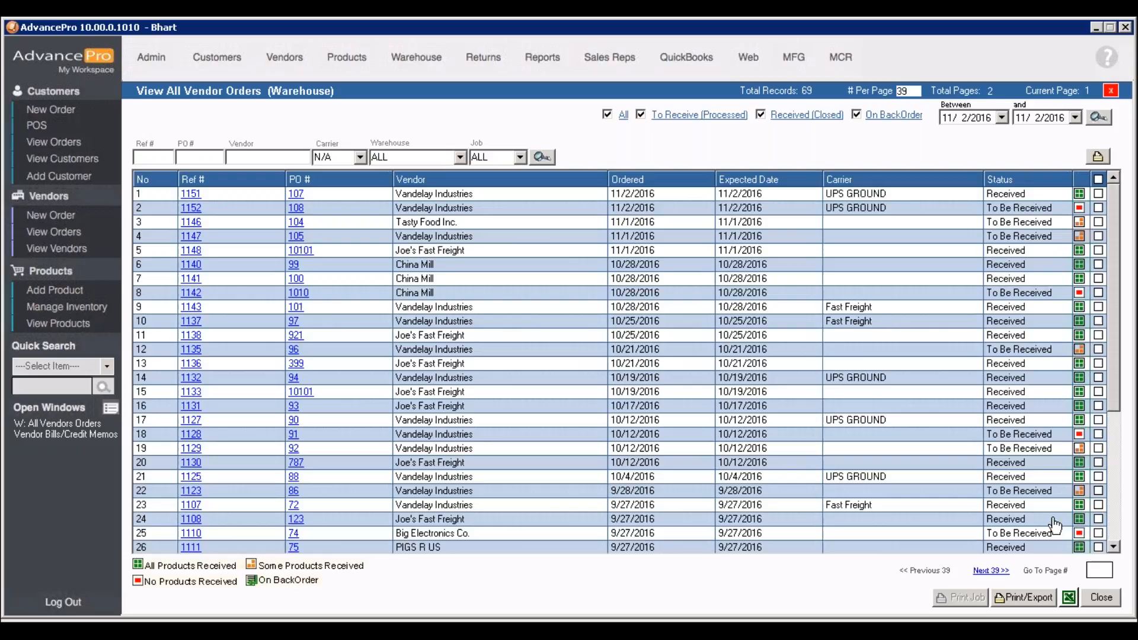
left_click(693, 116)
left_click(300, 194)
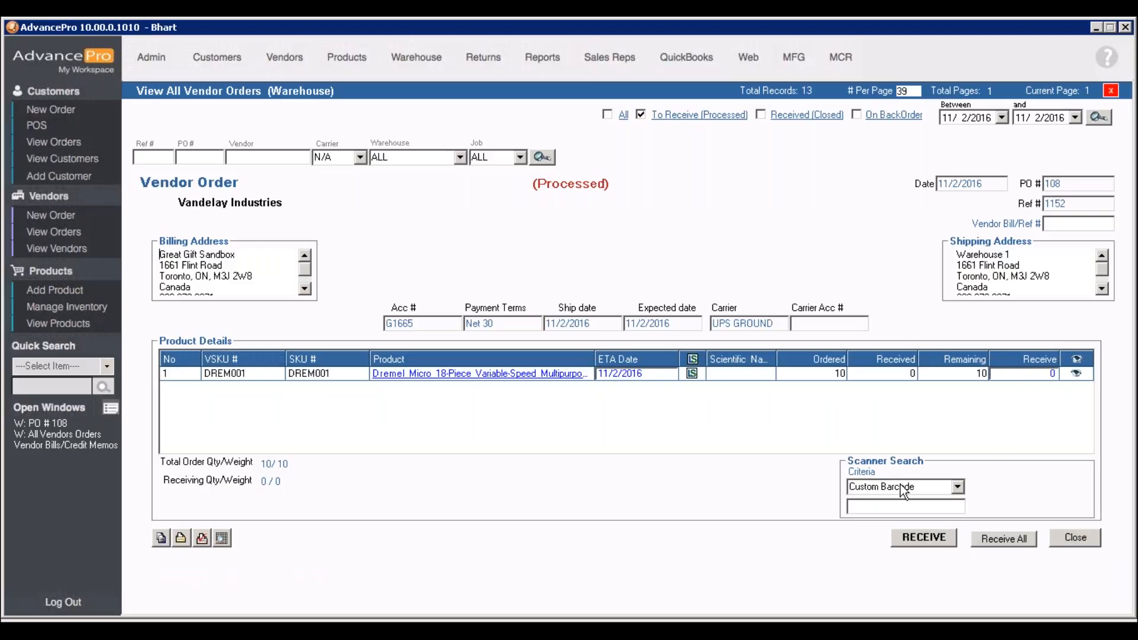
Set the receive quantity for DREM001 to 10 and enter 3535 as the Vendor Bill/Ref #
left_click(1007, 376)
type("10")
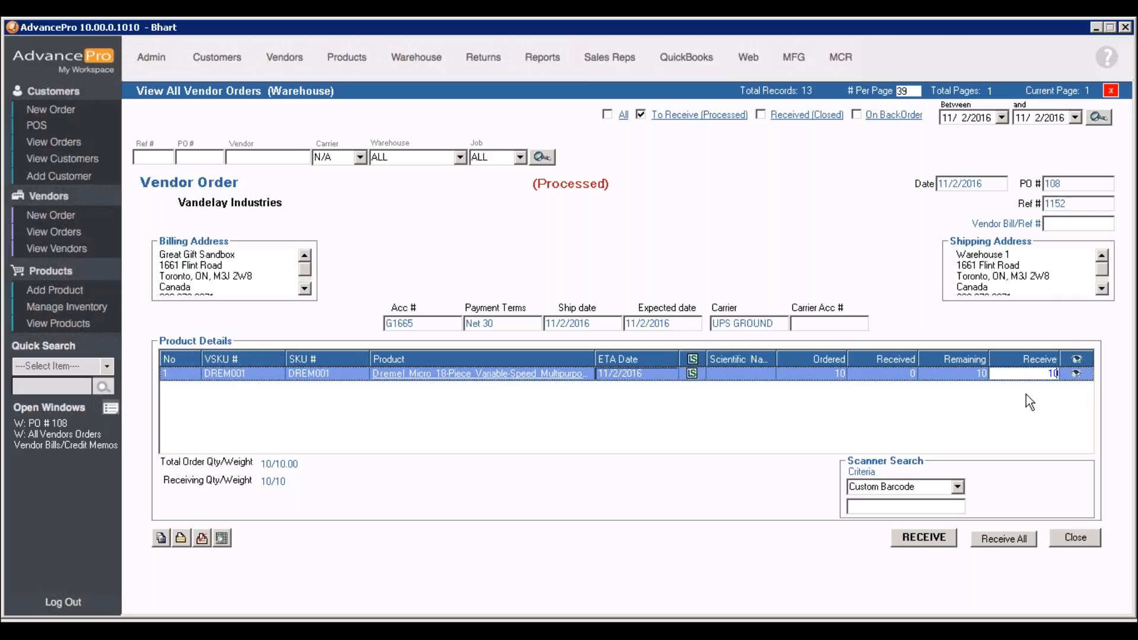
left_click(1064, 224)
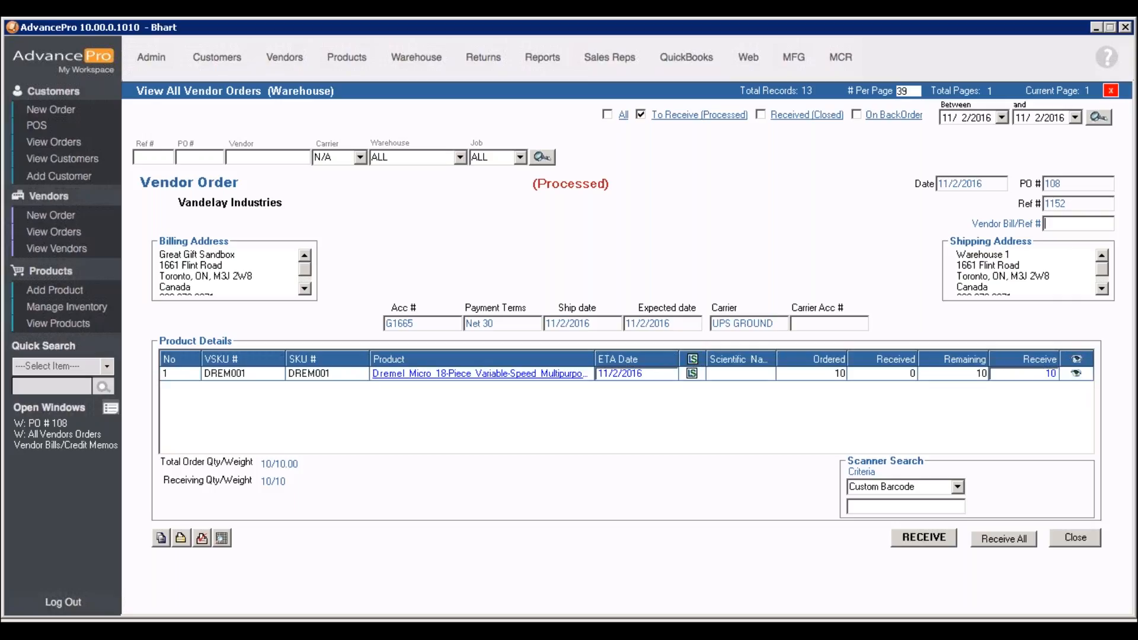
type("3535")
Check the lot and serial number options for the DREM001 line without assigning any, and receive the order
left_click(691, 374)
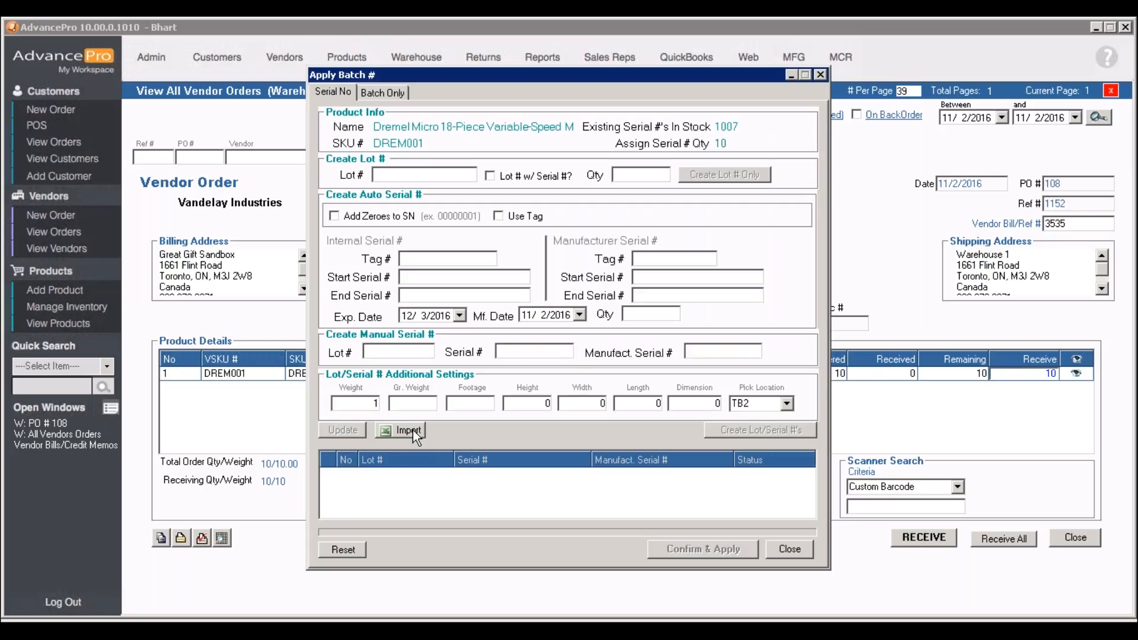
left_click(791, 550)
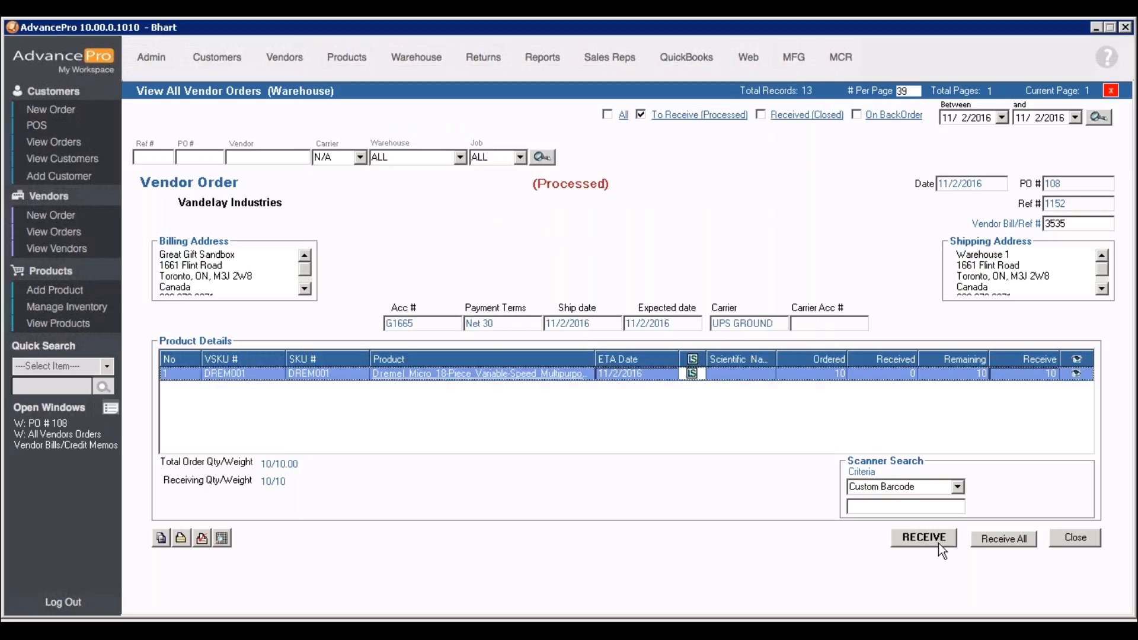
left_click(938, 544)
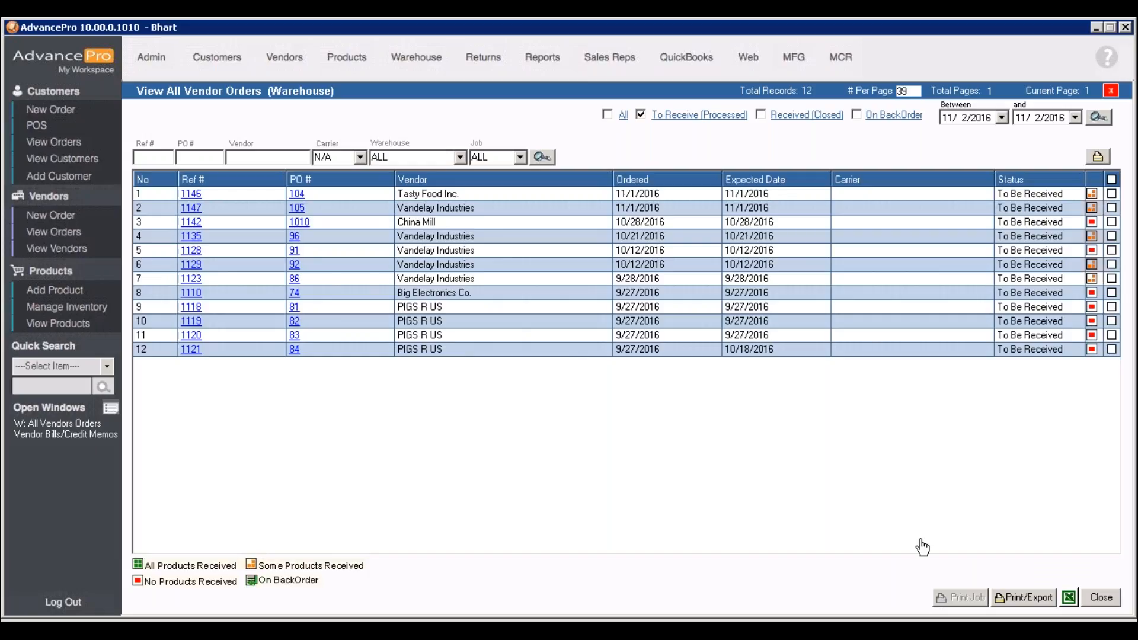
Open the pending Vandelay Industries bill 3535 from the vendor bills and credit memos
left_click(285, 59)
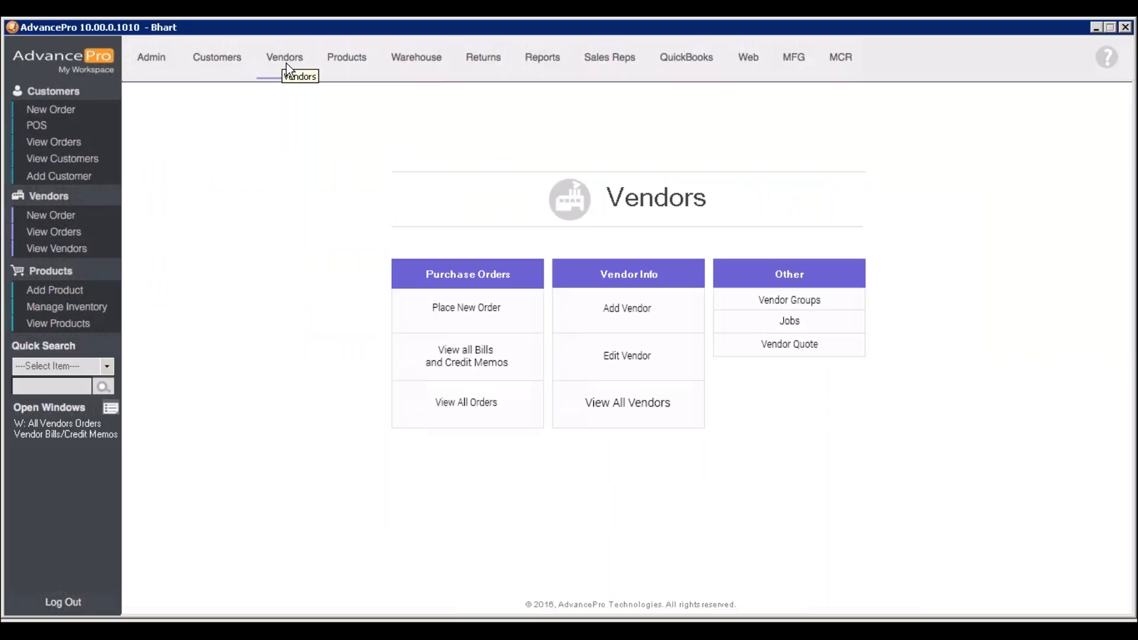
left_click(467, 364)
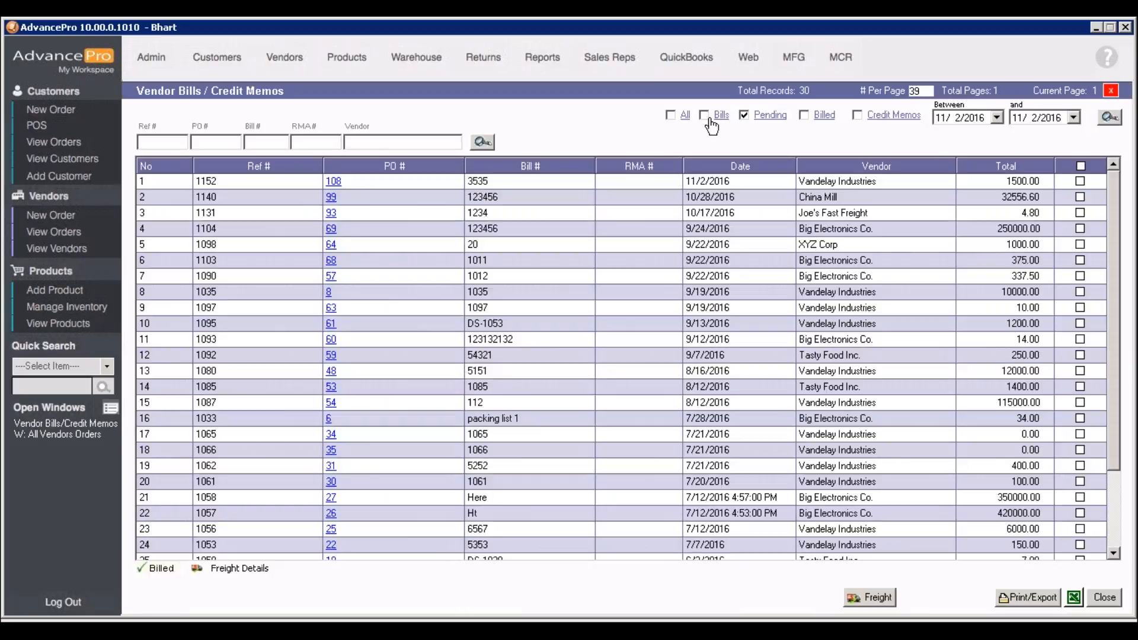
double_click(333, 183)
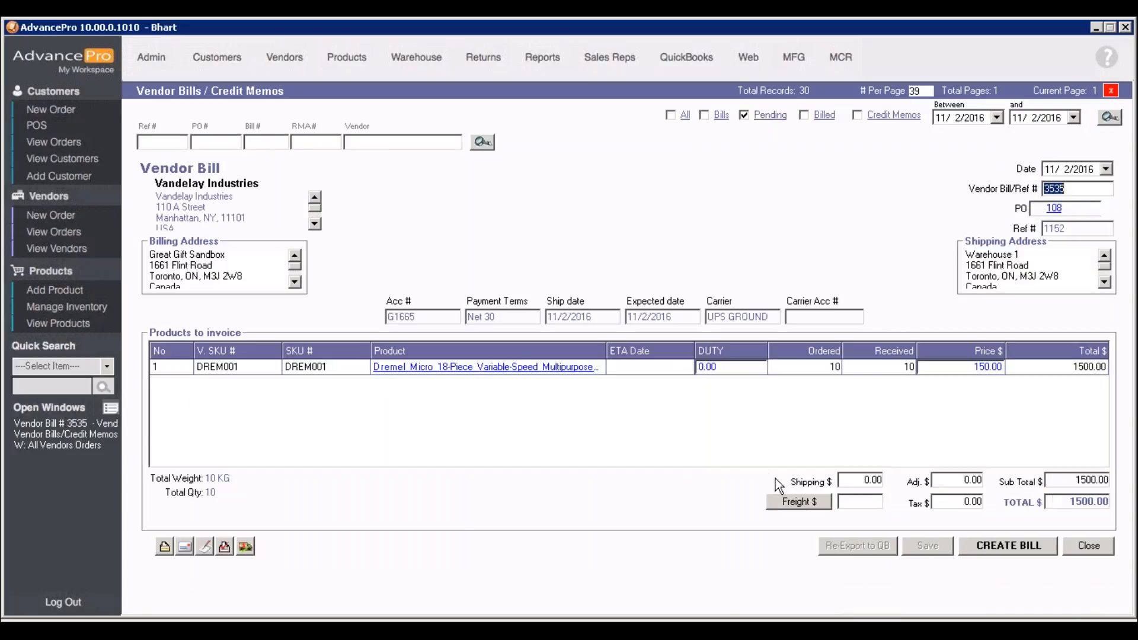
Check the bill's freight expense options without entering any charges, and create the vendor bill
left_click(787, 505)
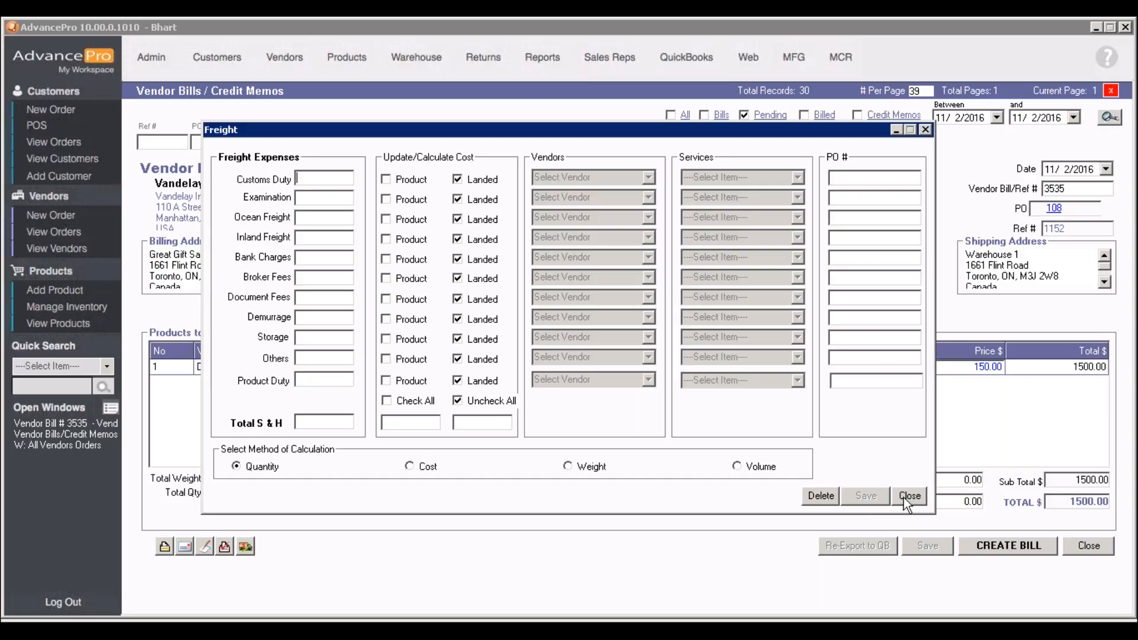
left_click(907, 496)
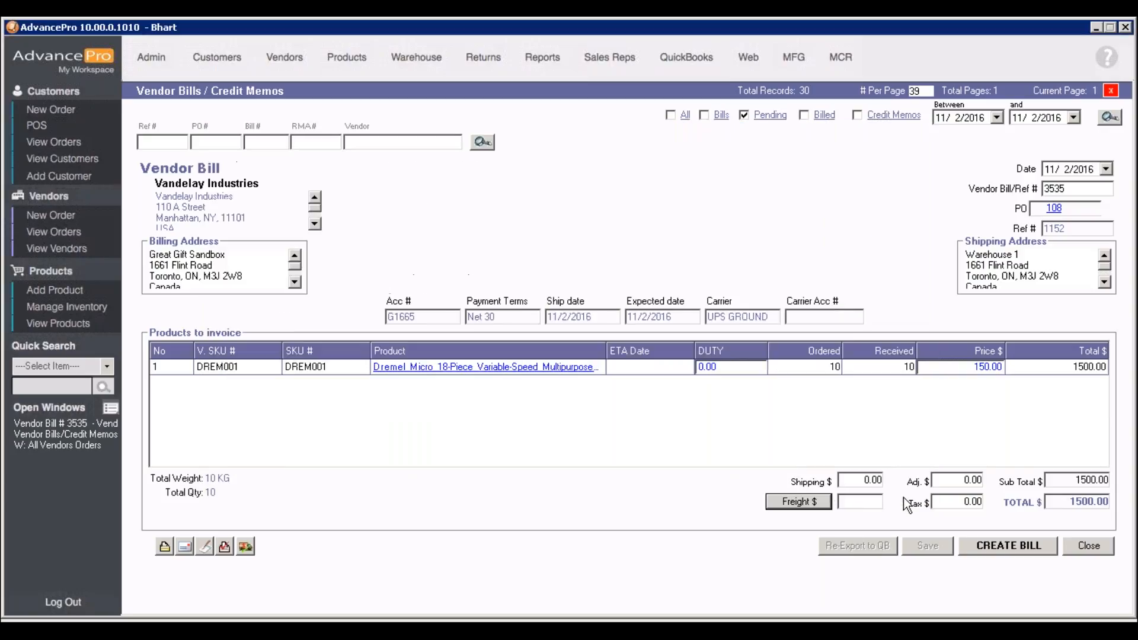
left_click(979, 548)
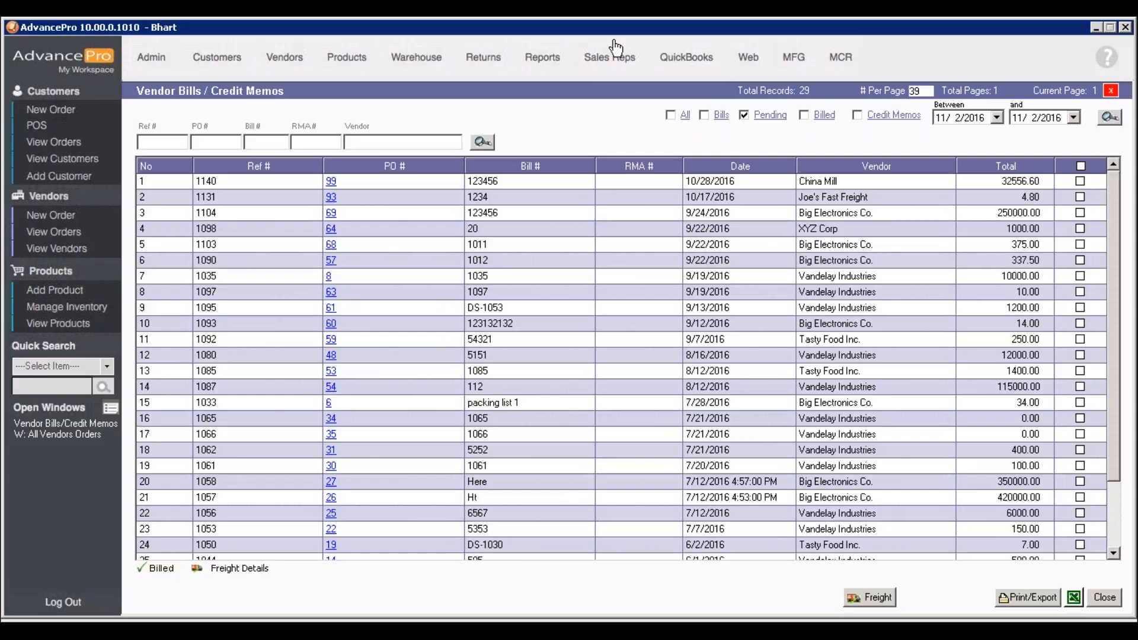
Review the QuickBooks auto-export options and export account mappings, leaving the settings unchanged
left_click(701, 60)
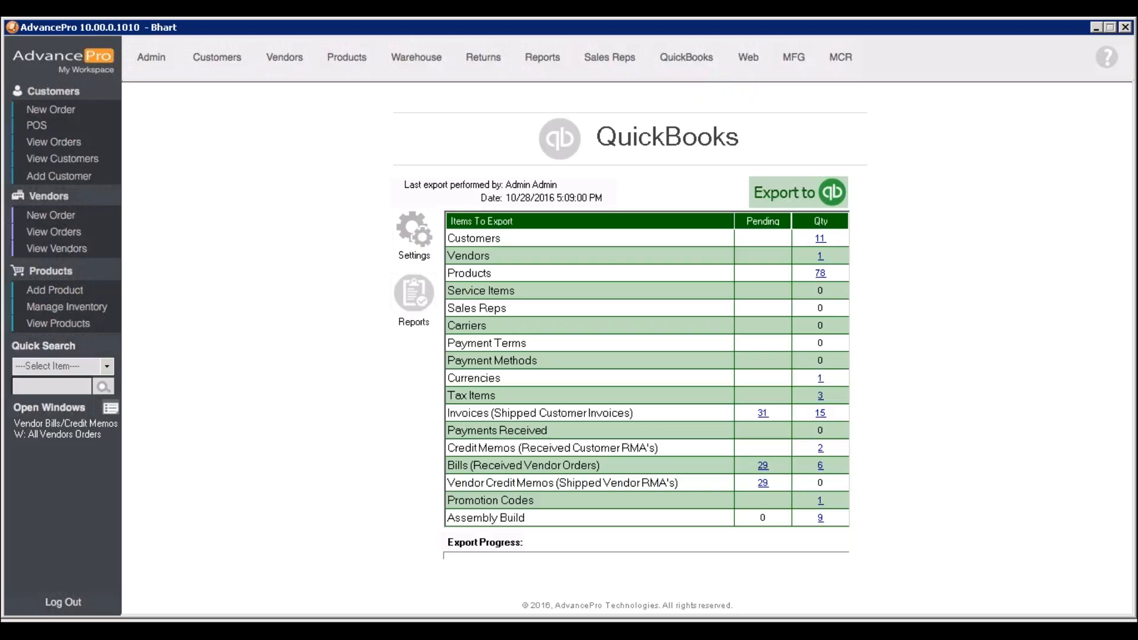
left_click(409, 239)
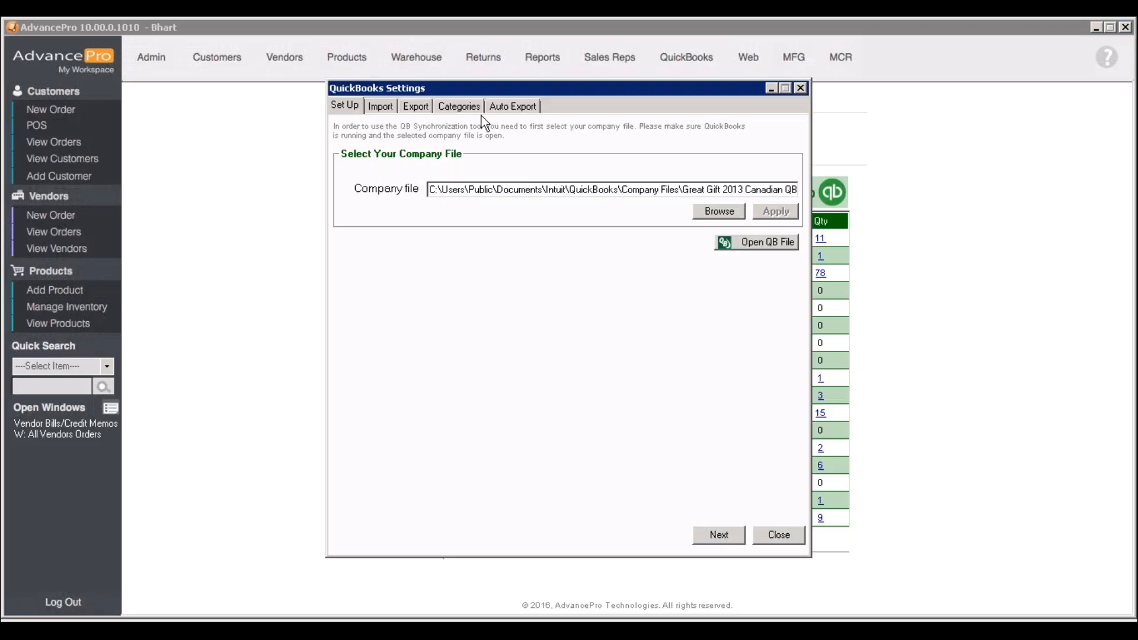
left_click(506, 107)
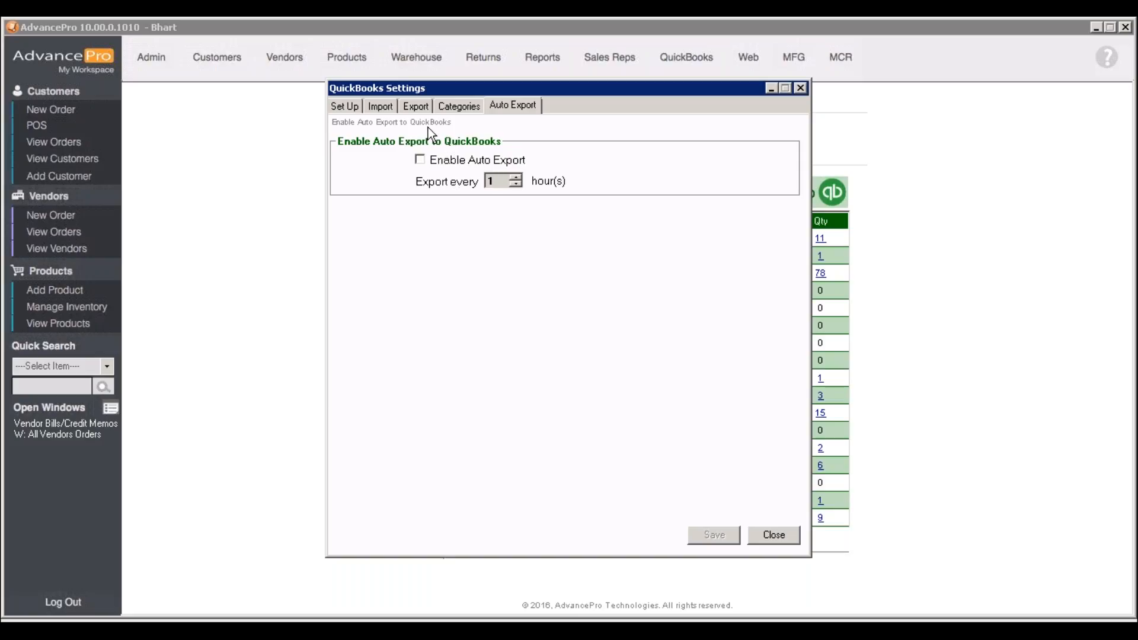
left_click(414, 107)
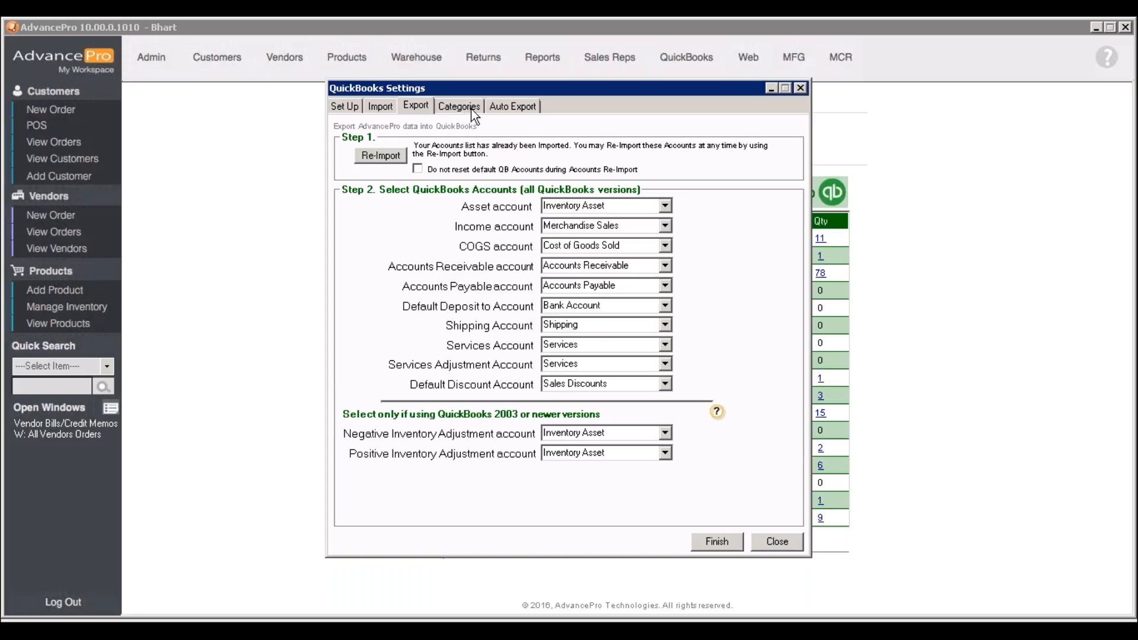
left_click(777, 541)
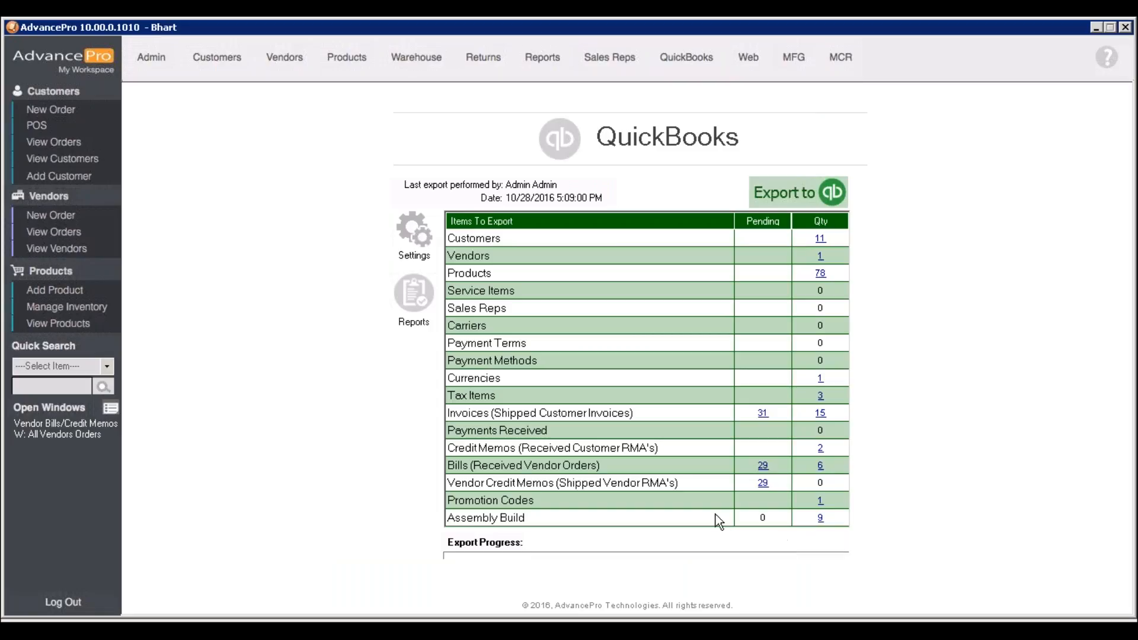
Start a new customer purchase order for Demo Customer1
left_click(85, 113)
left_click(714, 181)
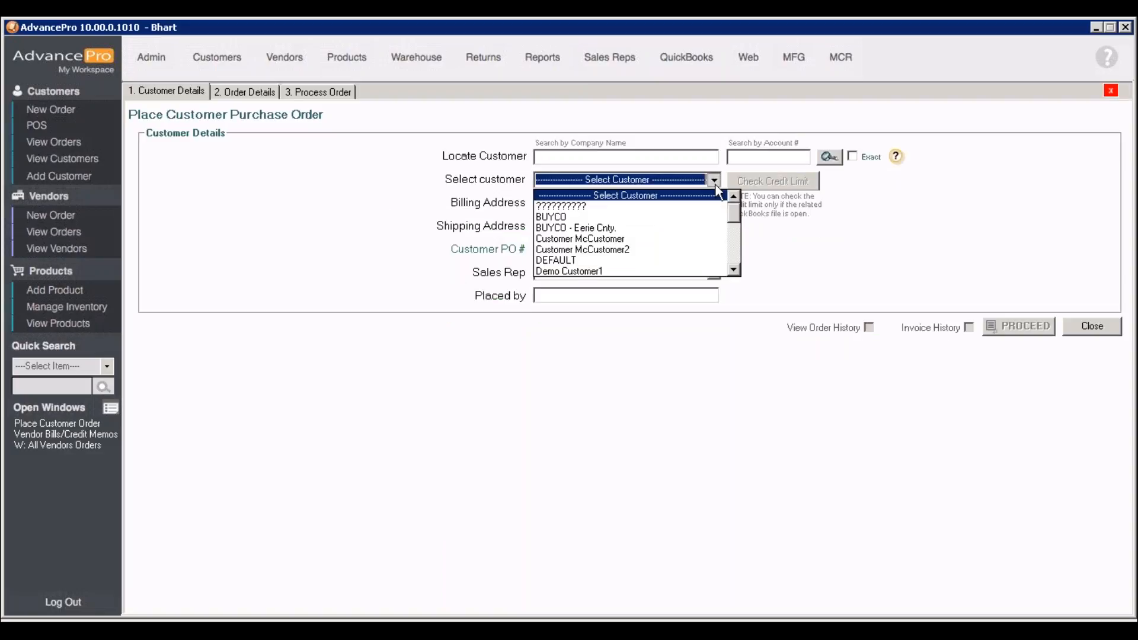
left_click(616, 271)
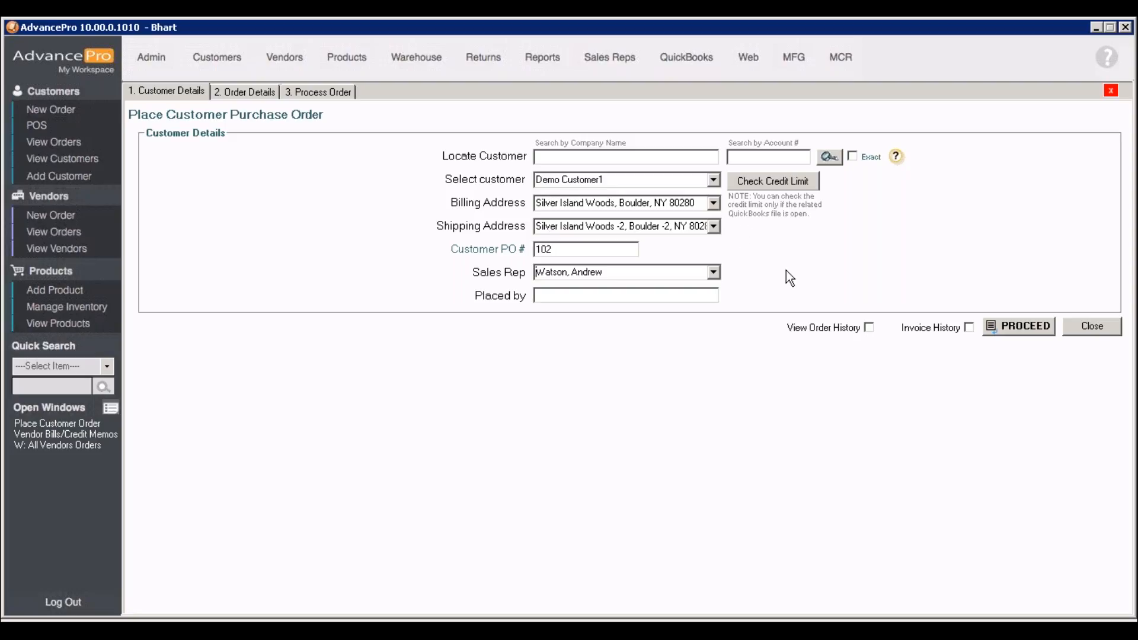
Show the customer's order history and select the first DREM001 line, priced at 200.00, for the new order
left_click(868, 328)
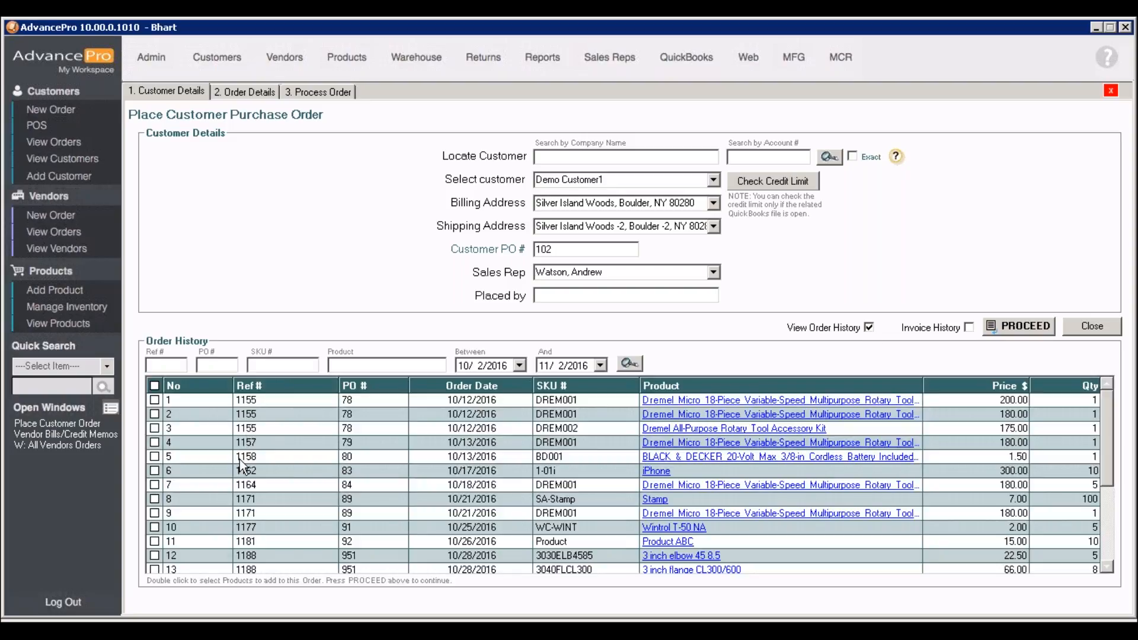
left_click(155, 400)
left_click(154, 414)
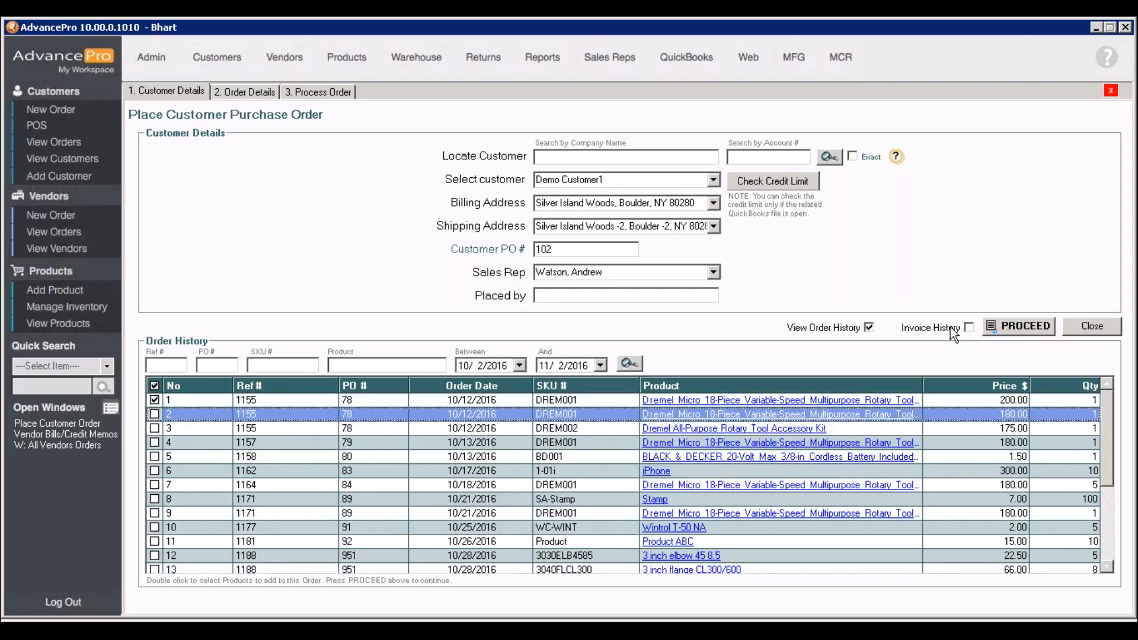
Check the customer's invoice history, and save the order details with the selected DREM001 product
left_click(969, 327)
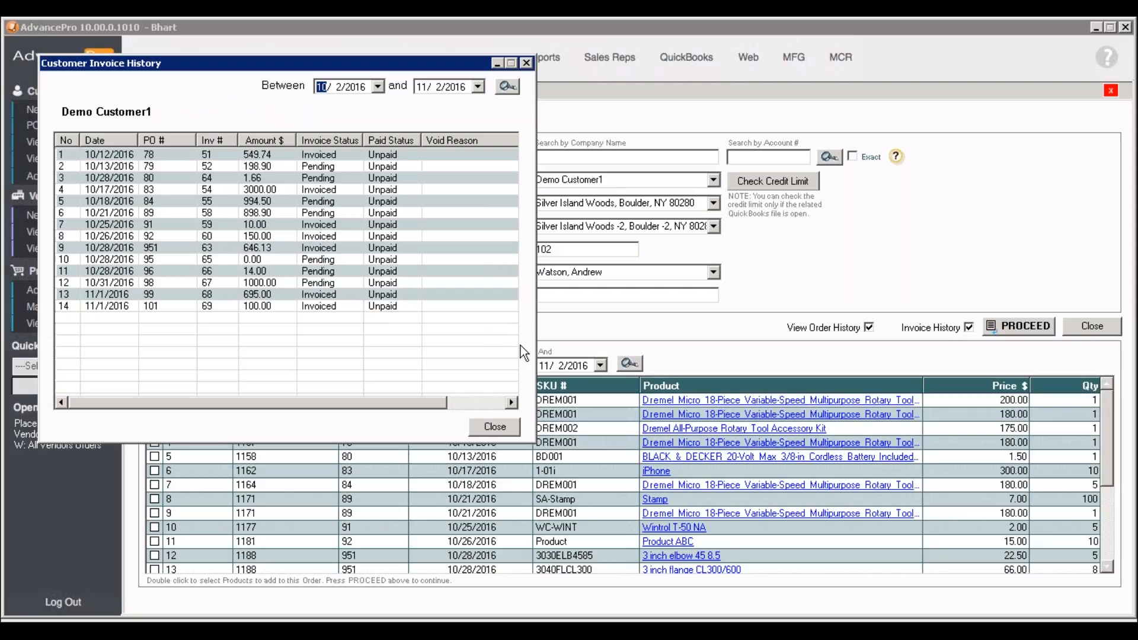
left_click(511, 431)
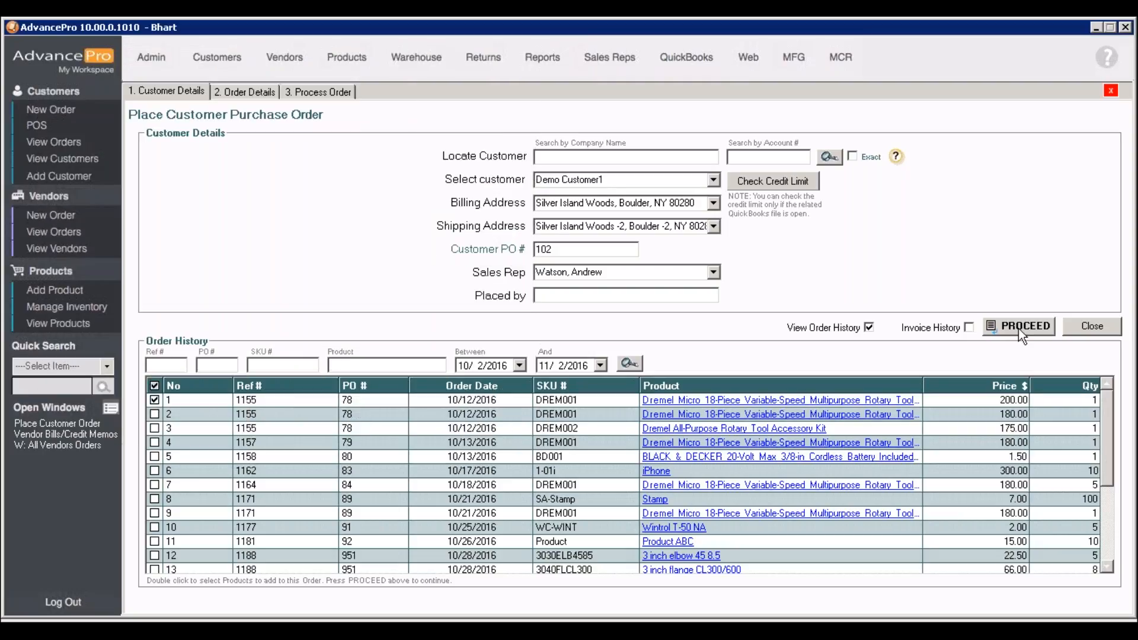
left_click(1019, 327)
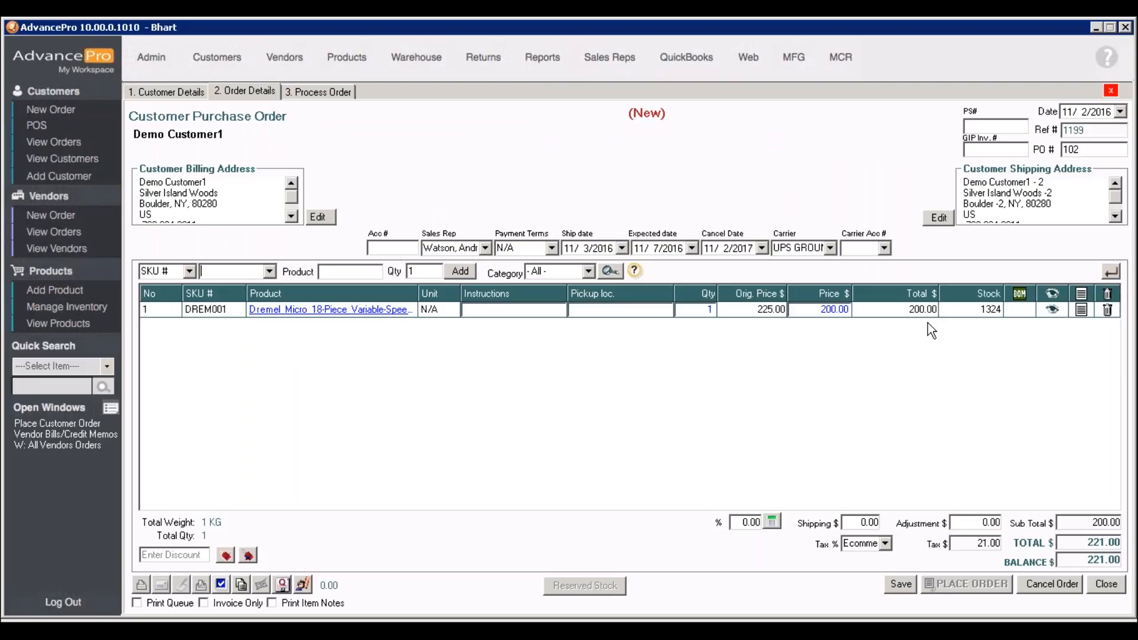
left_click(900, 584)
Check the available payment methods for receiving a payment on the order without recording one
left_click(261, 585)
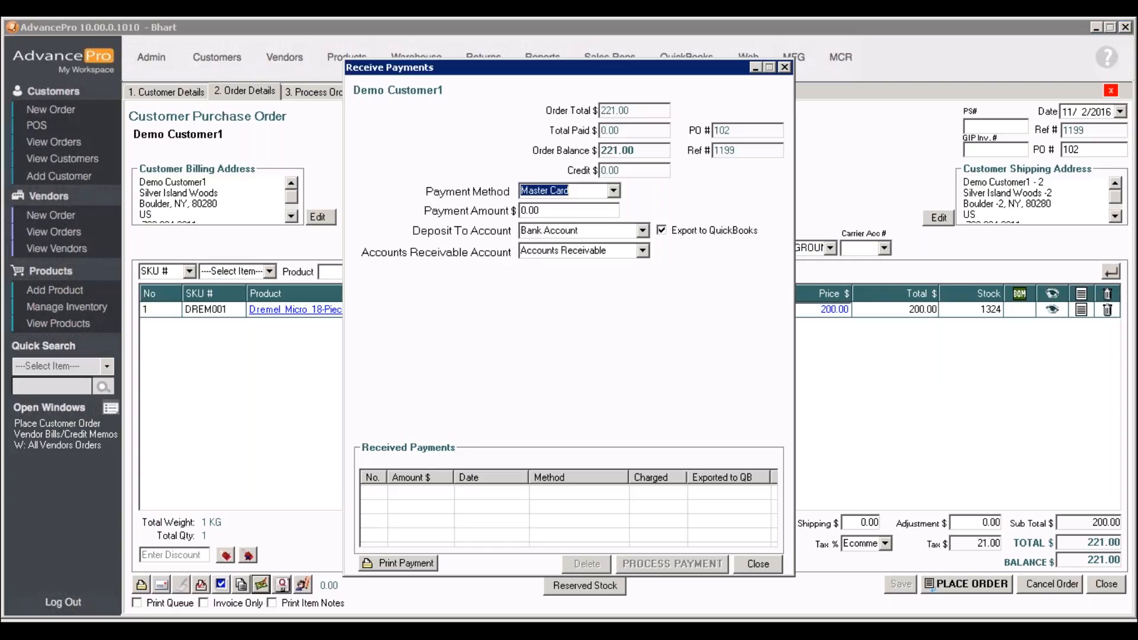
left_click(614, 191)
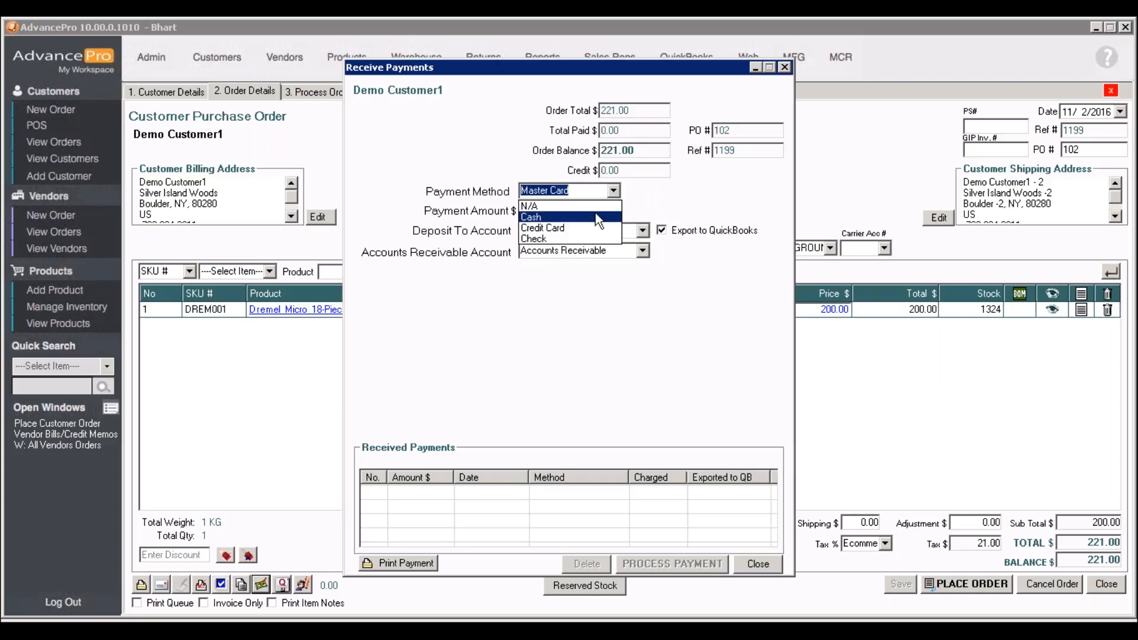
left_click(614, 191)
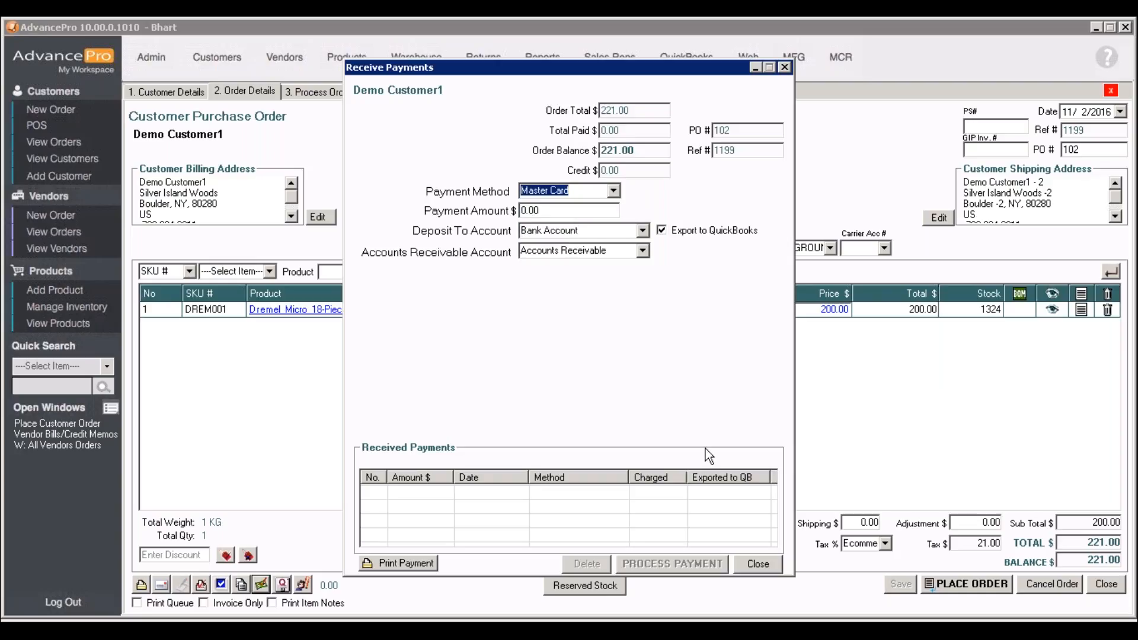
left_click(766, 565)
left_click(692, 374)
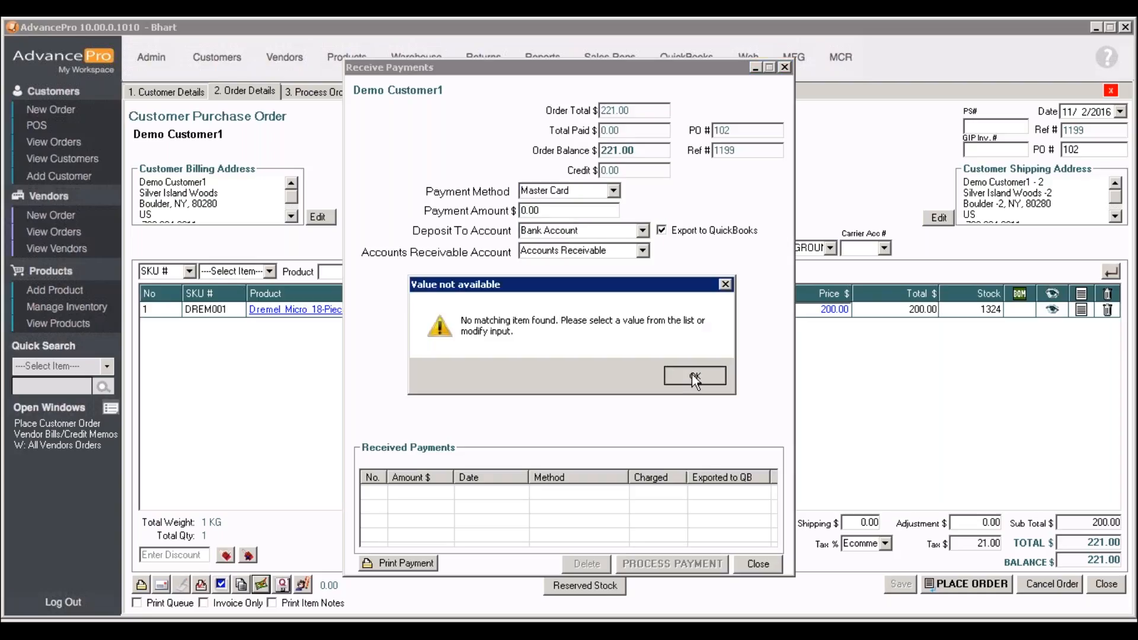
left_click(757, 564)
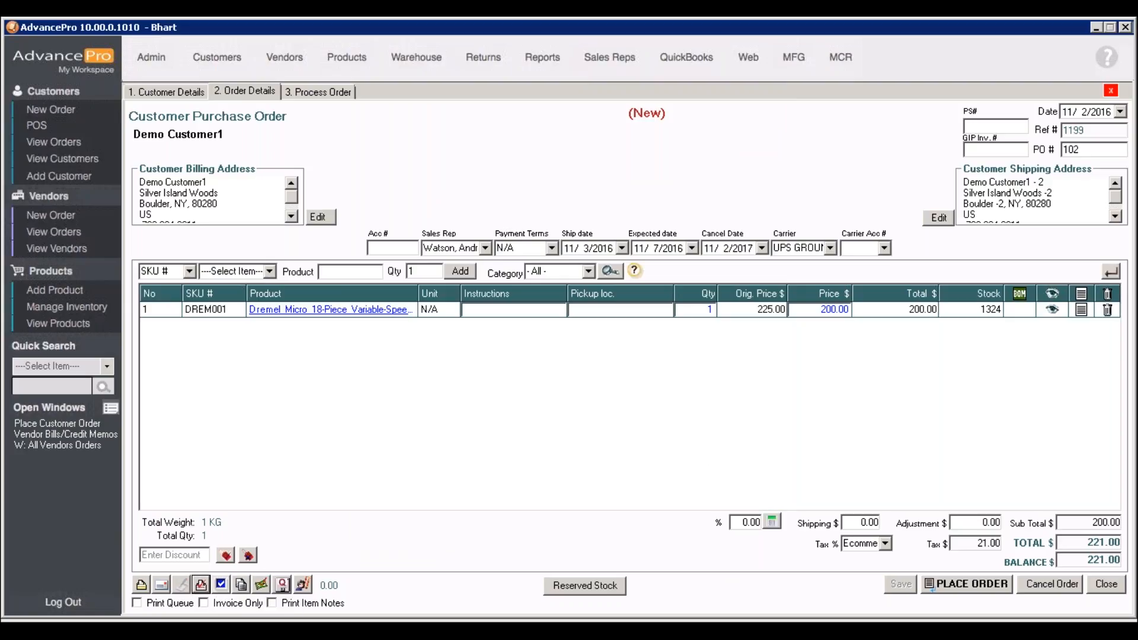
Preview the customer sales order/pro-forma invoice and place the order
left_click(201, 585)
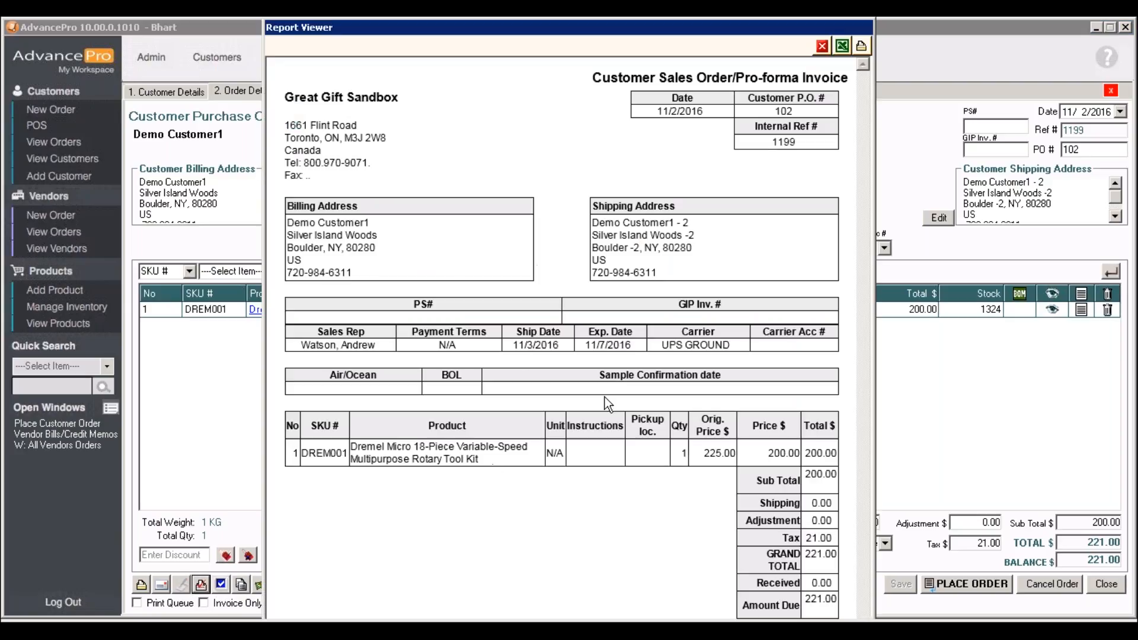
left_click(822, 45)
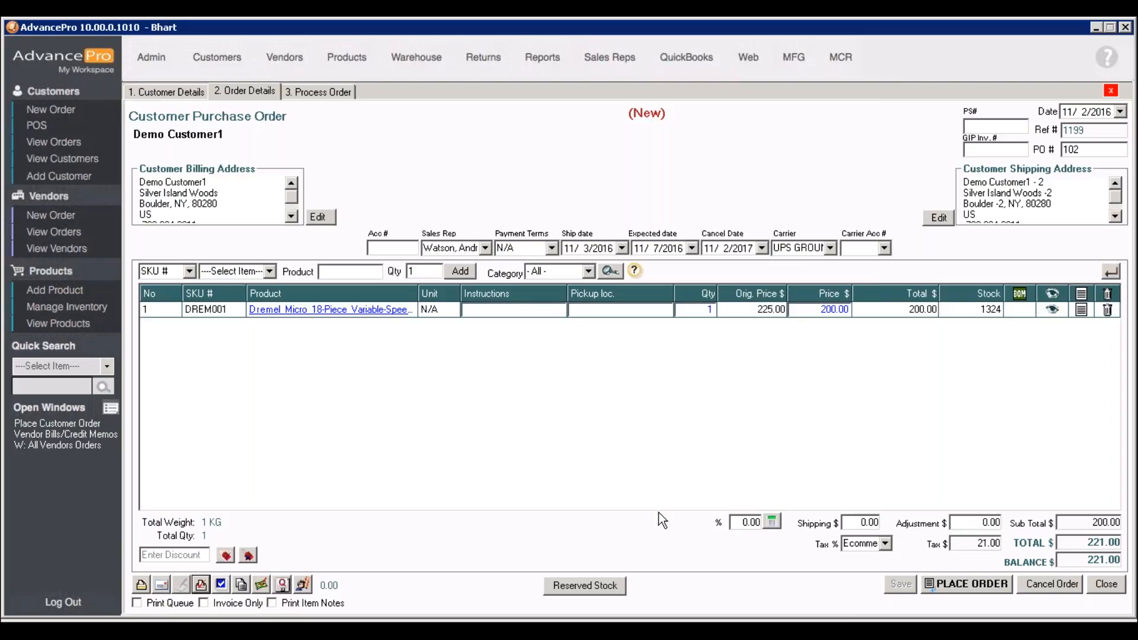
left_click(989, 584)
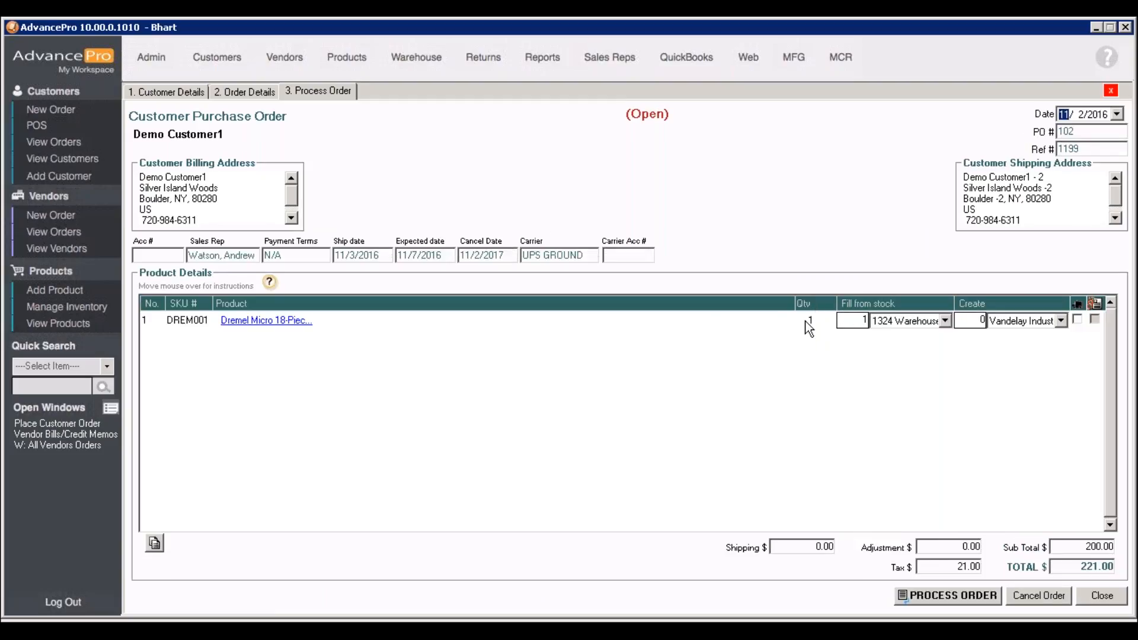
Check the stock warehouses for DREM001 and process the order with one unit filled from Warehouse 1
left_click(943, 322)
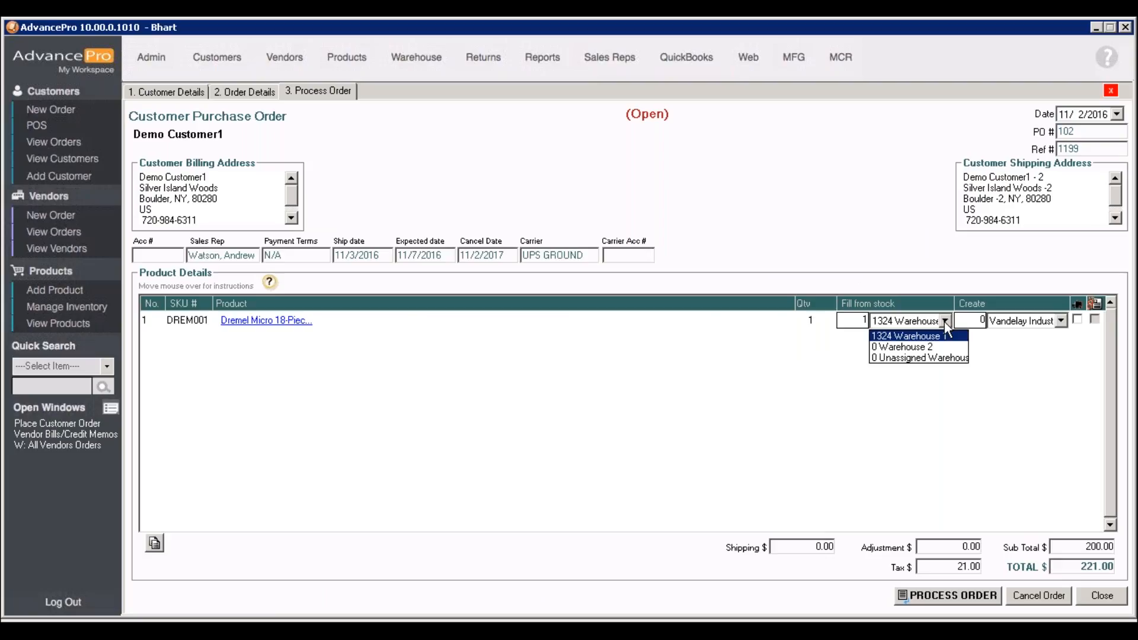
left_click(943, 322)
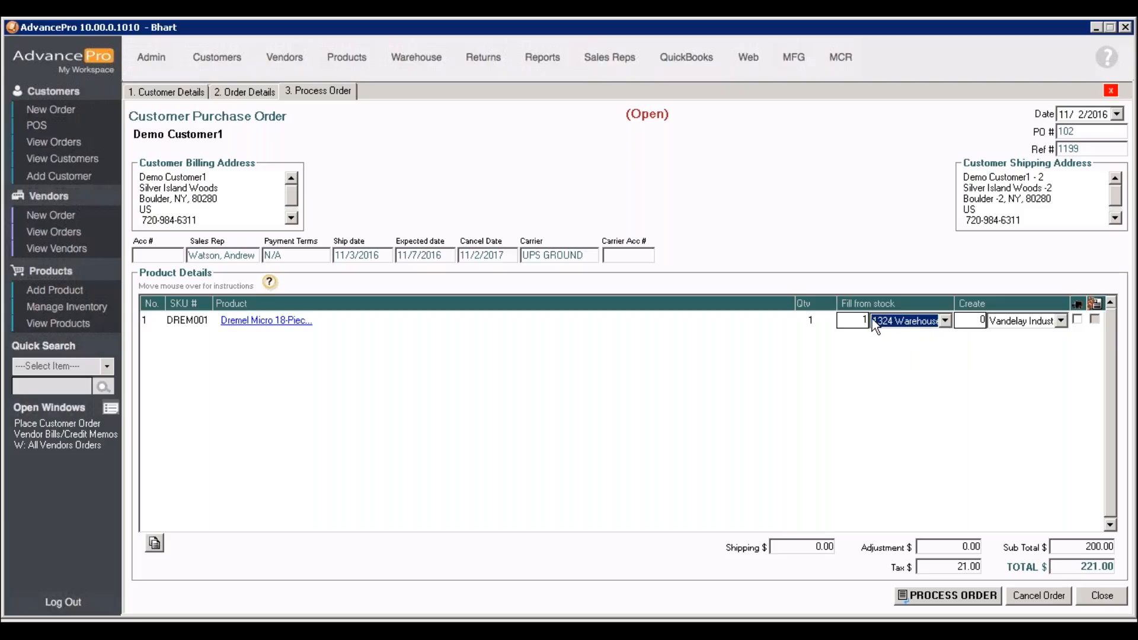
double_click(984, 321)
type("1")
left_click(976, 595)
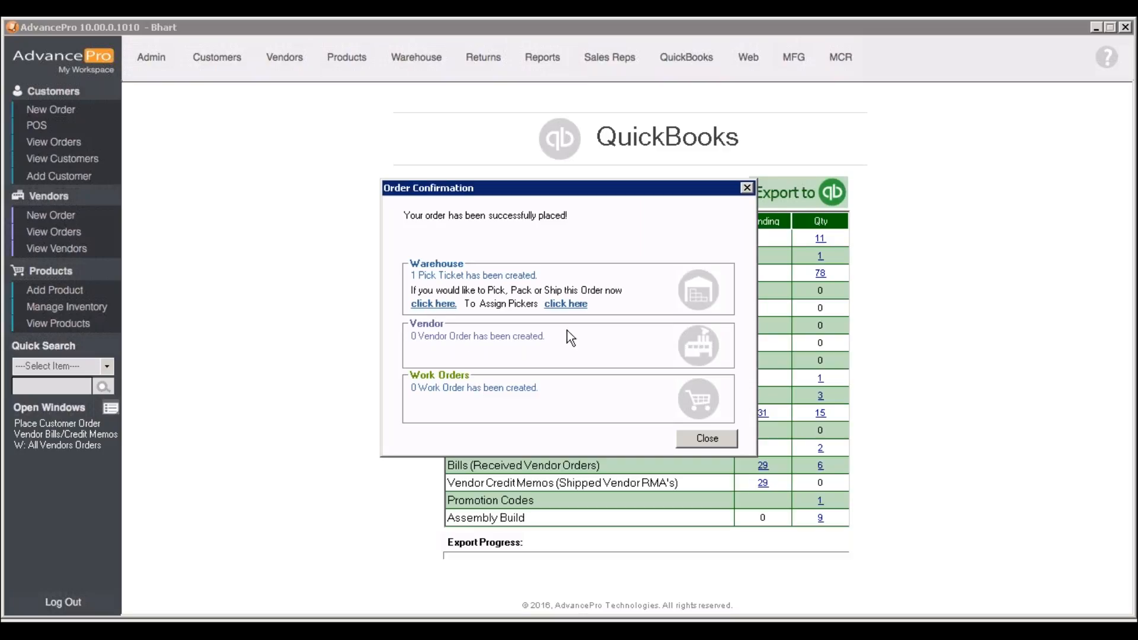
left_click(692, 439)
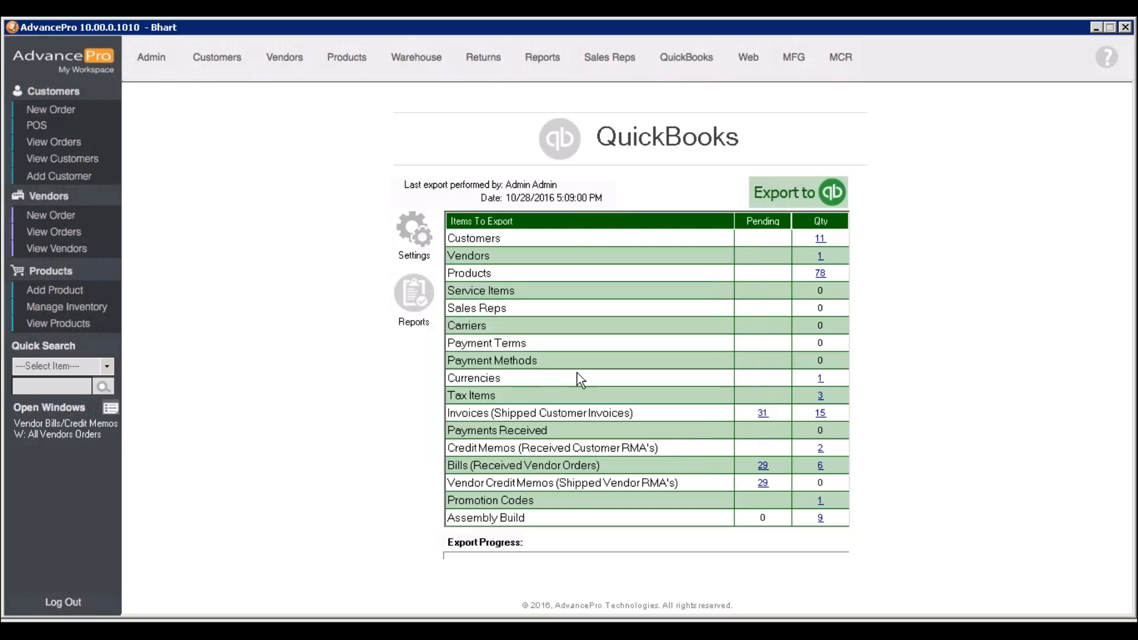
Open the pick list for Demo Customer1's order dated 11/2/2016 from the warehouse's orders to pick
left_click(415, 59)
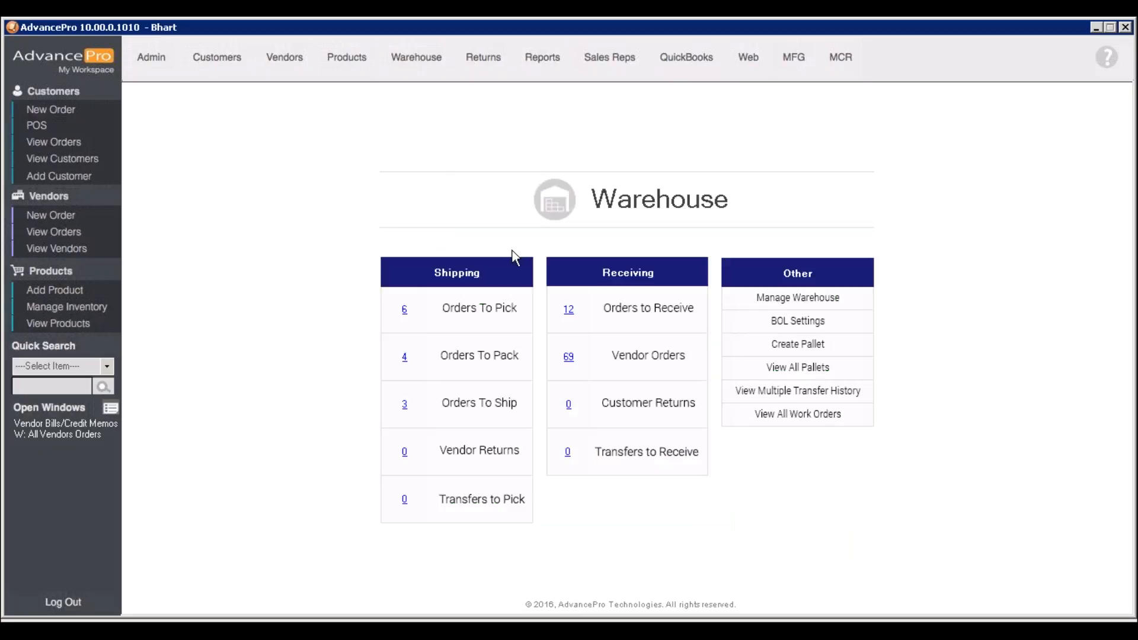
left_click(405, 309)
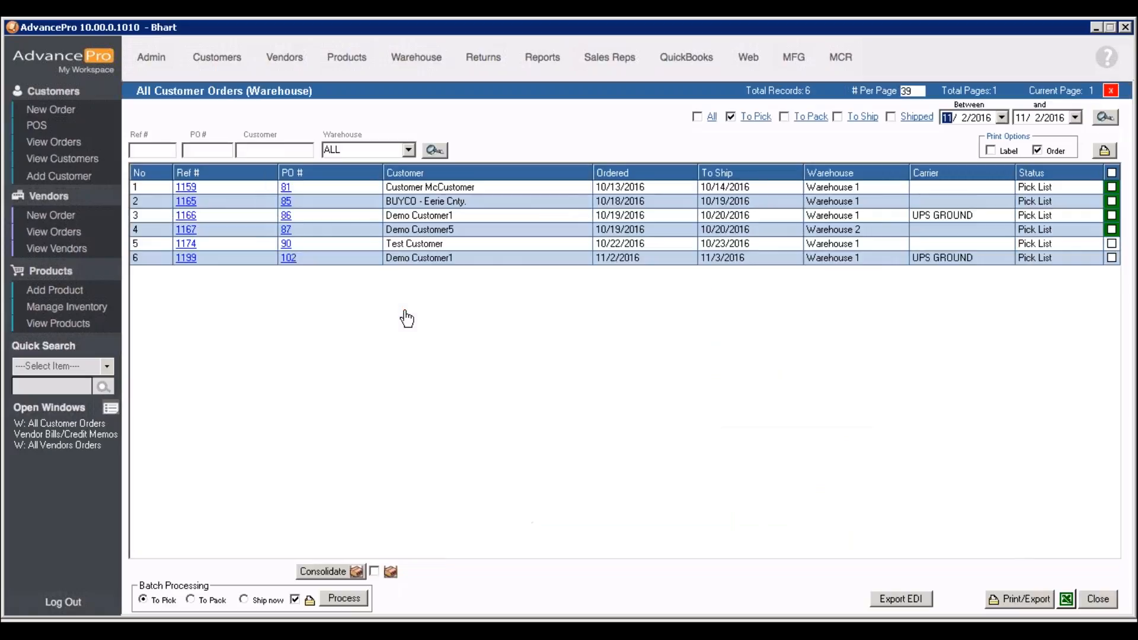
left_click(296, 266)
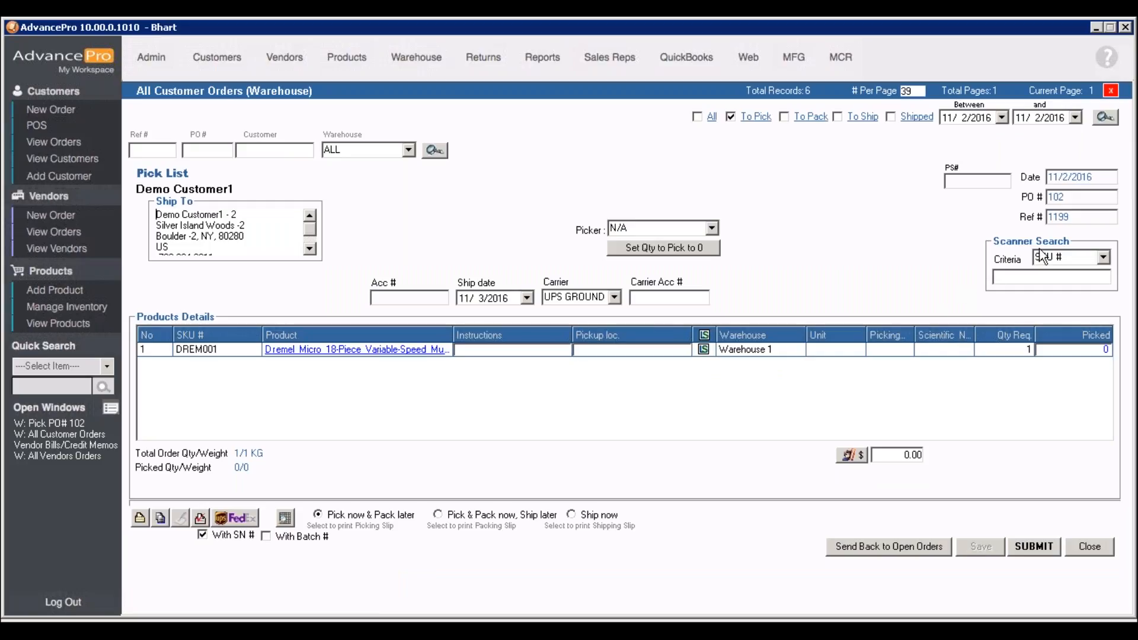
Set the picked quantity for DREM001 to 1, view the warehouse overview and return to the pick list
left_click(1060, 349)
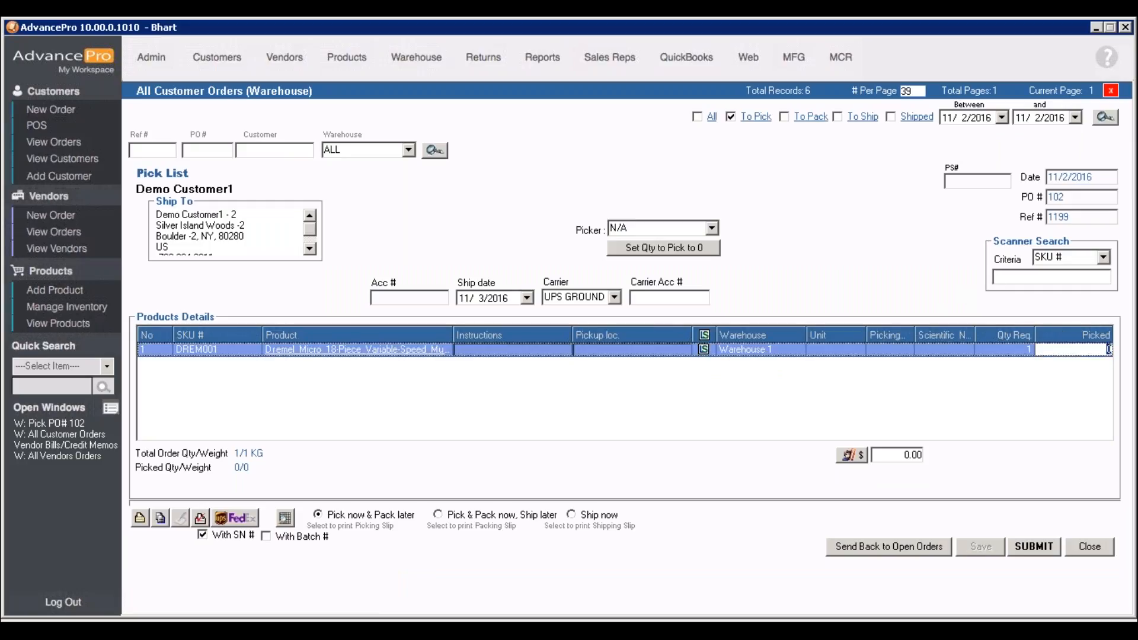
type("1")
left_click(430, 69)
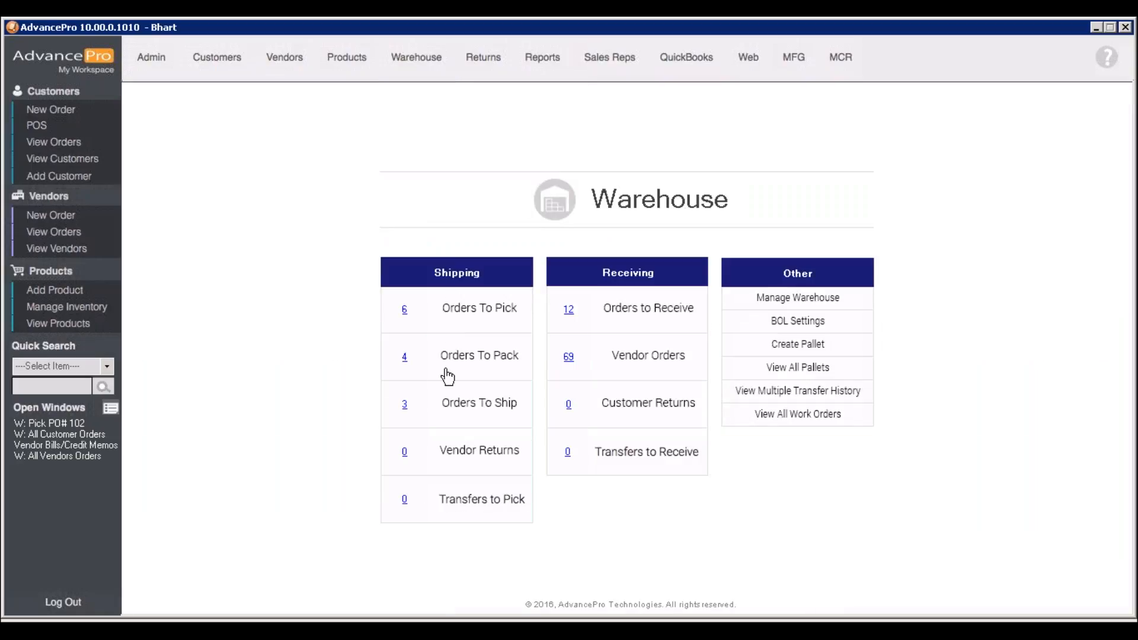
left_click(37, 421)
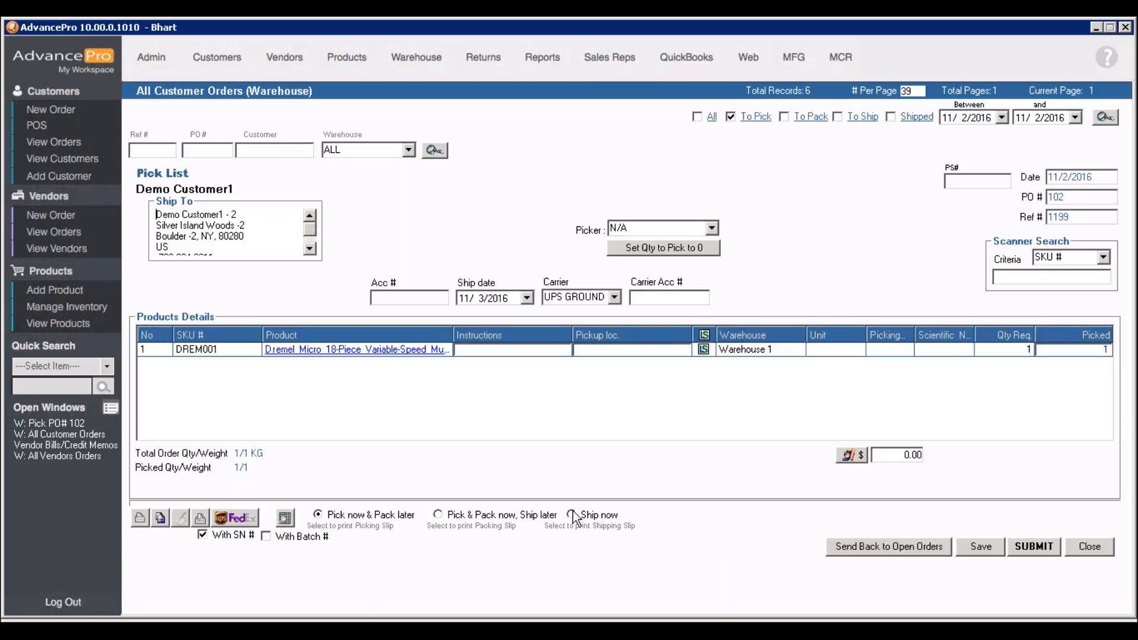
Set the order to Ship now, save it and preview its shipping slip
left_click(571, 515)
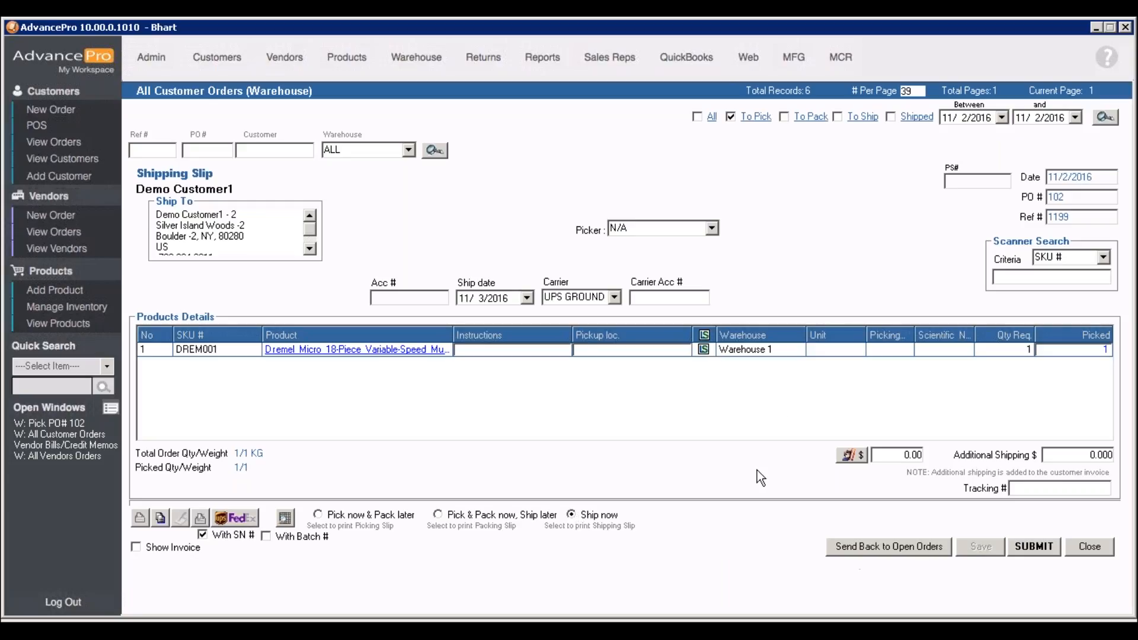
left_click(1085, 354)
left_click(1083, 351)
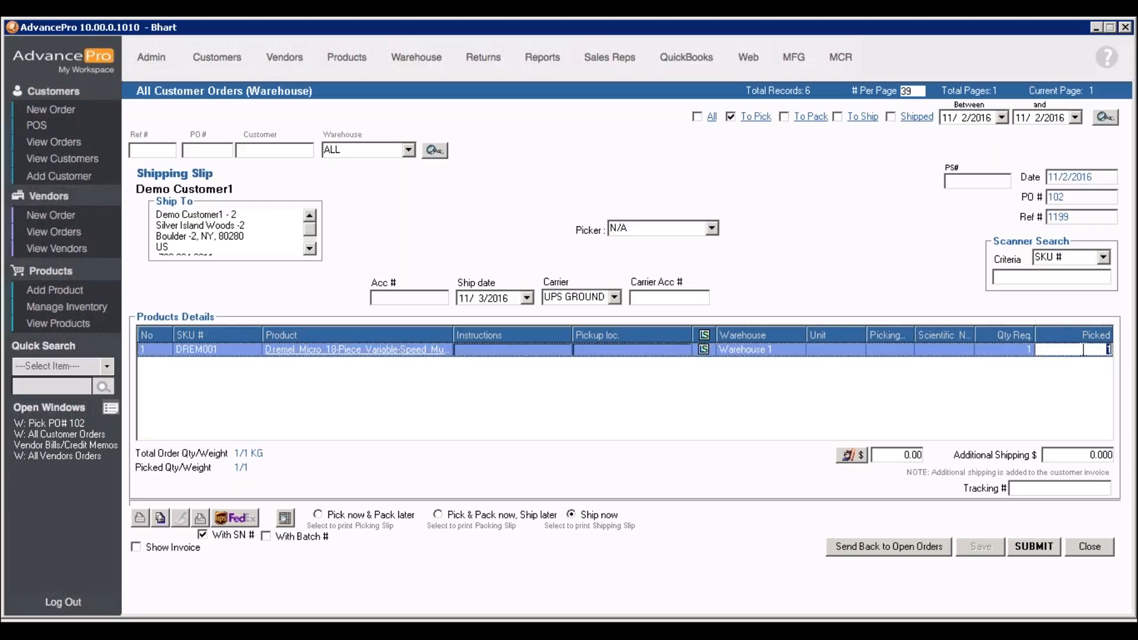
left_click(999, 552)
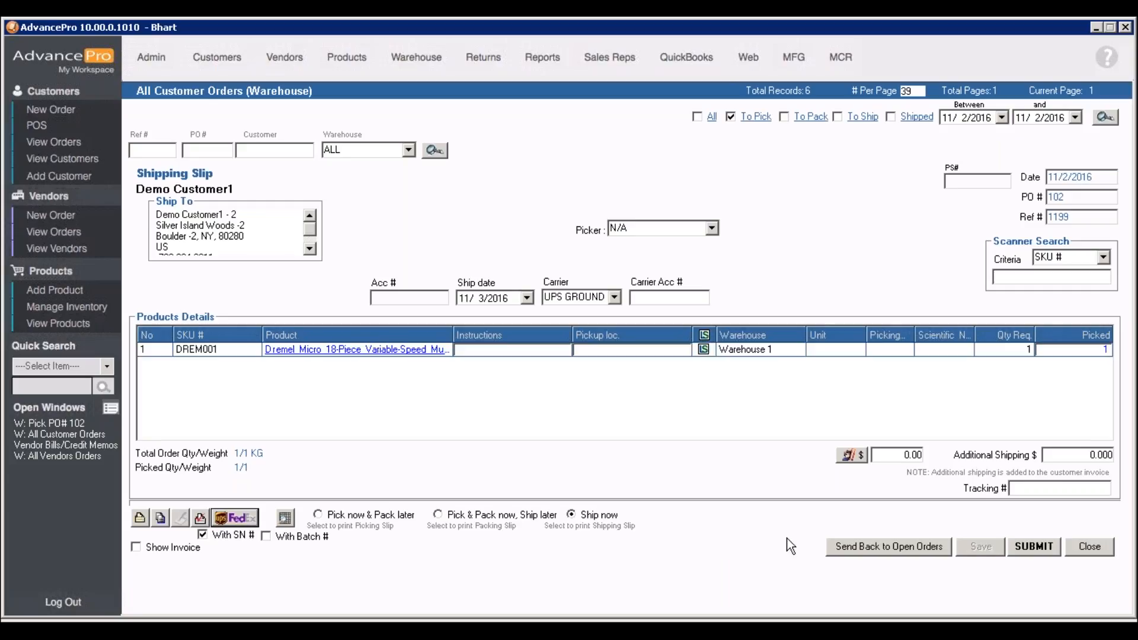
left_click(200, 518)
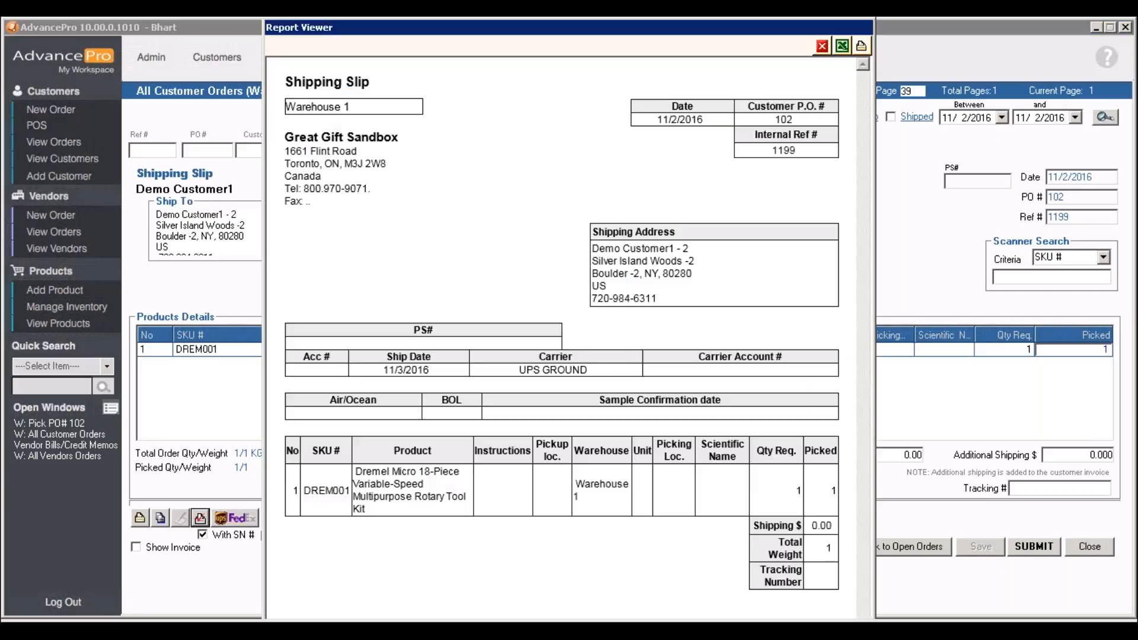
Close the shipping slip preview and submit Demo Customer1's order as shipped
left_click(822, 45)
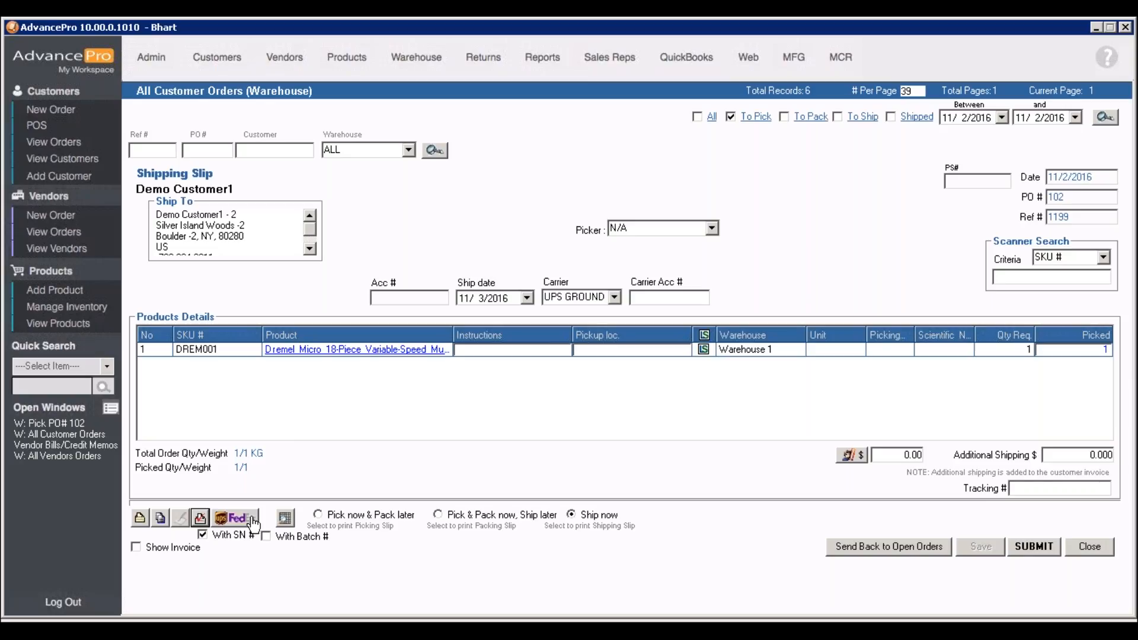
left_click(1033, 546)
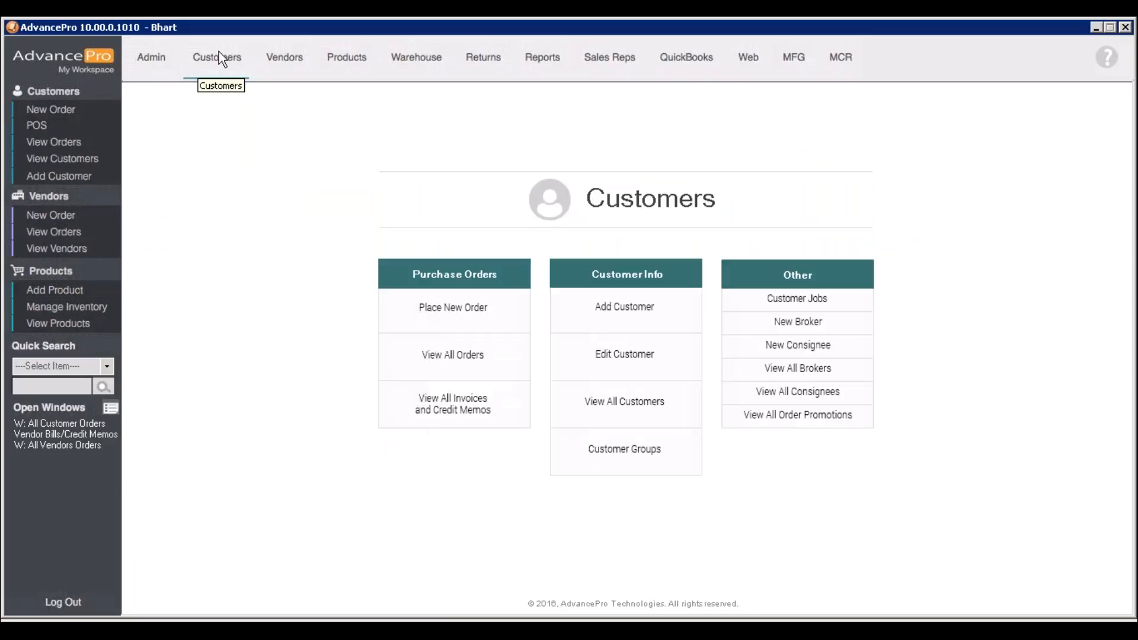
Open Demo Customer1's pending 11/2/2016 invoice from the customer invoices and credit memos, and preview its printout
left_click(465, 420)
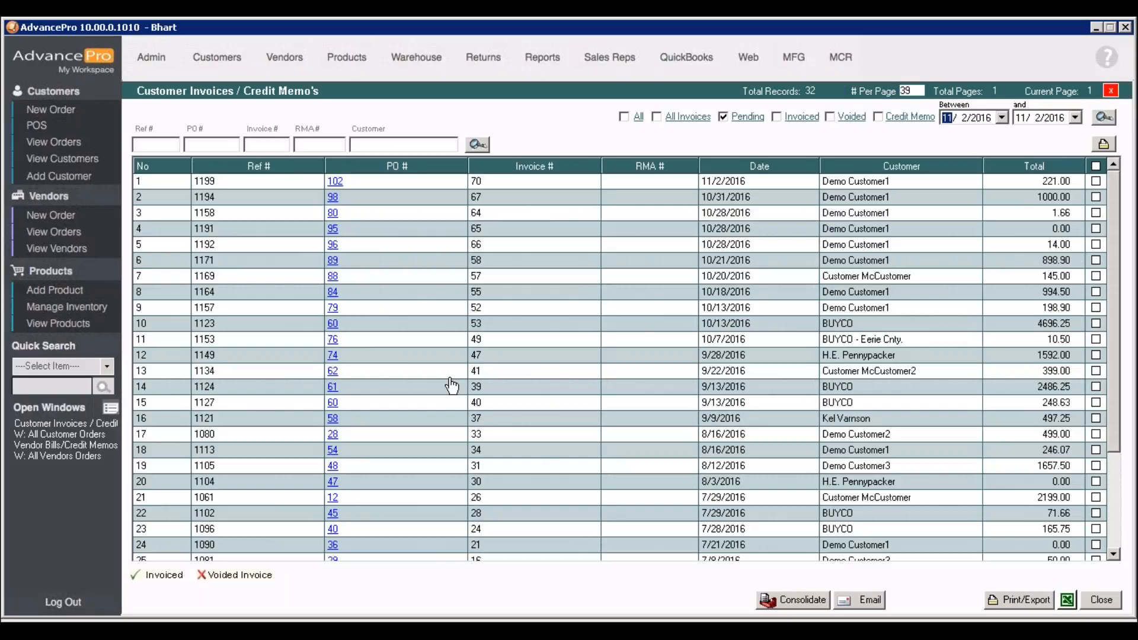
double_click(334, 181)
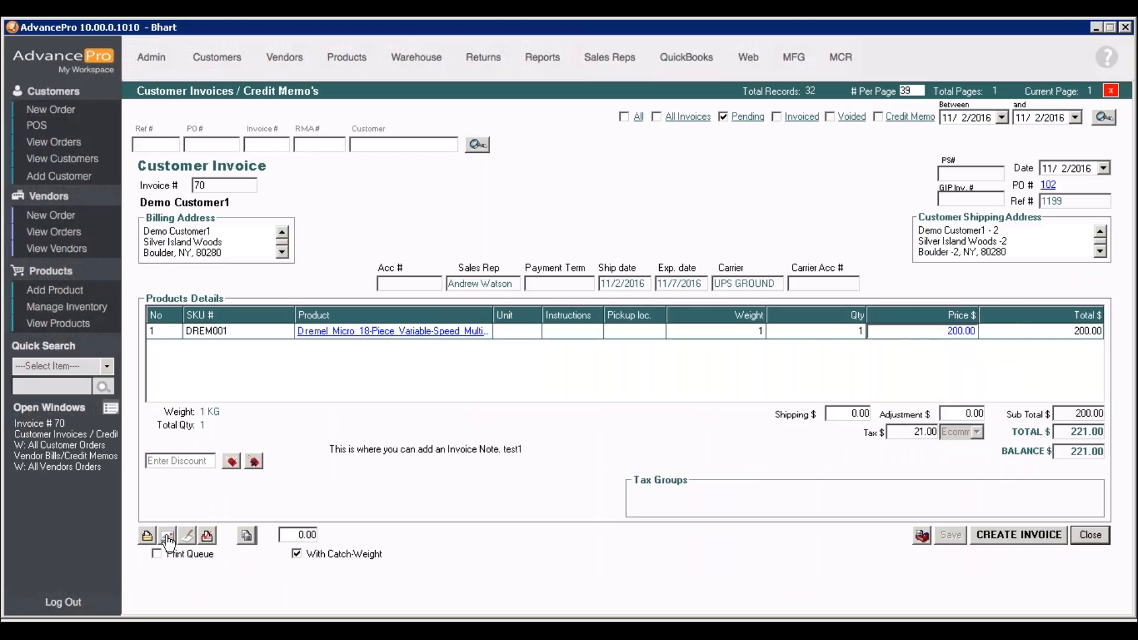
left_click(205, 535)
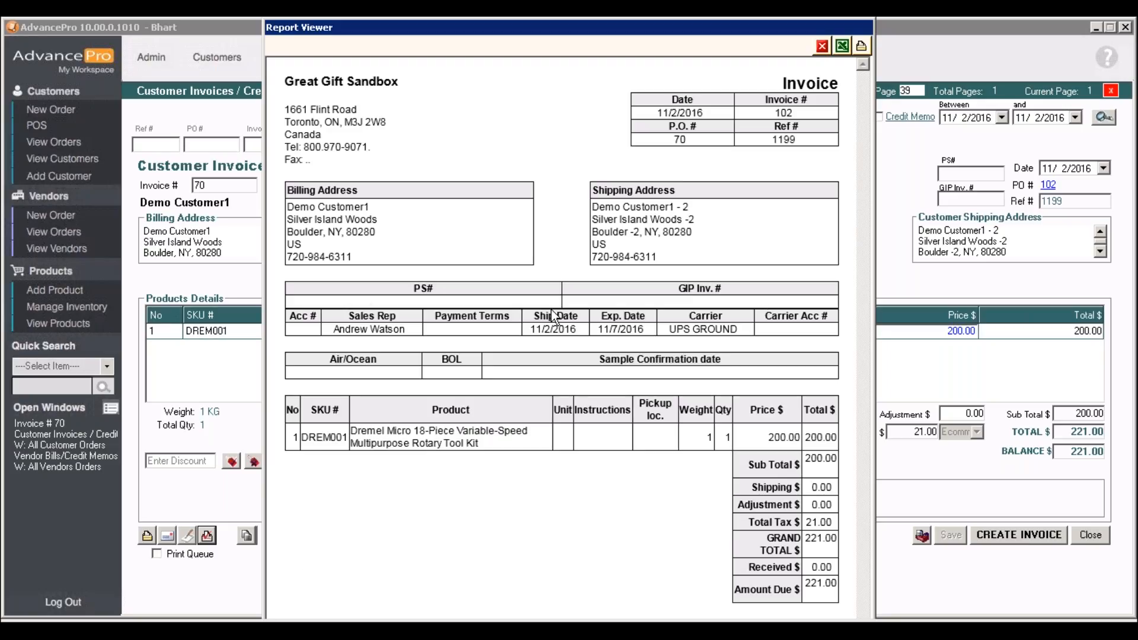
left_click(820, 47)
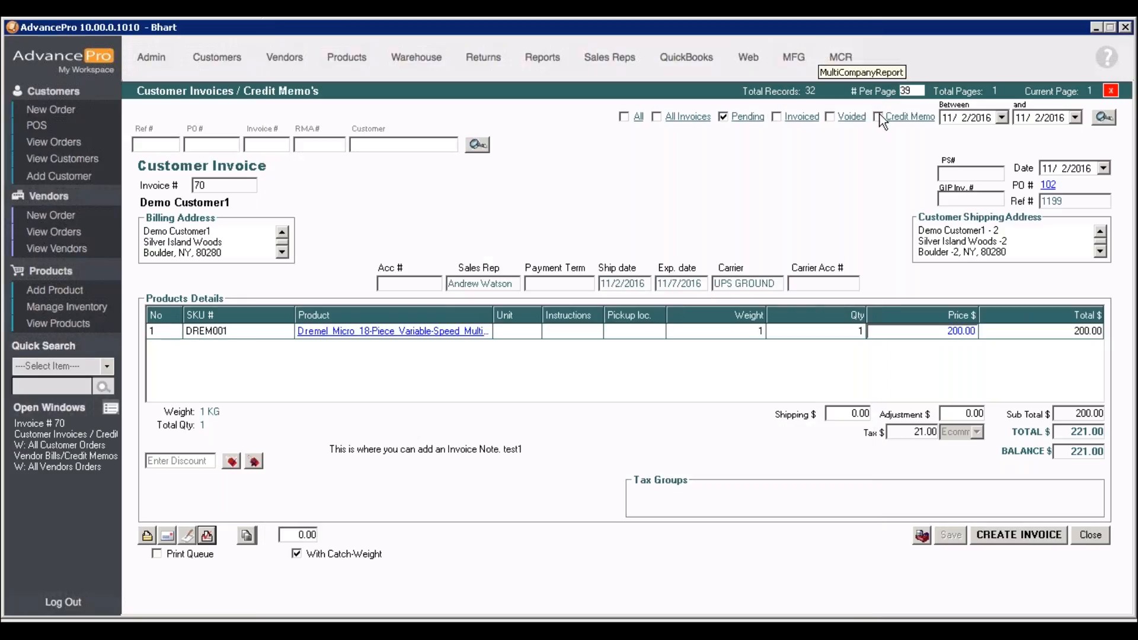
Create the invoice for Demo Customer1 and reopen it from the list of invoiced records
left_click(1003, 536)
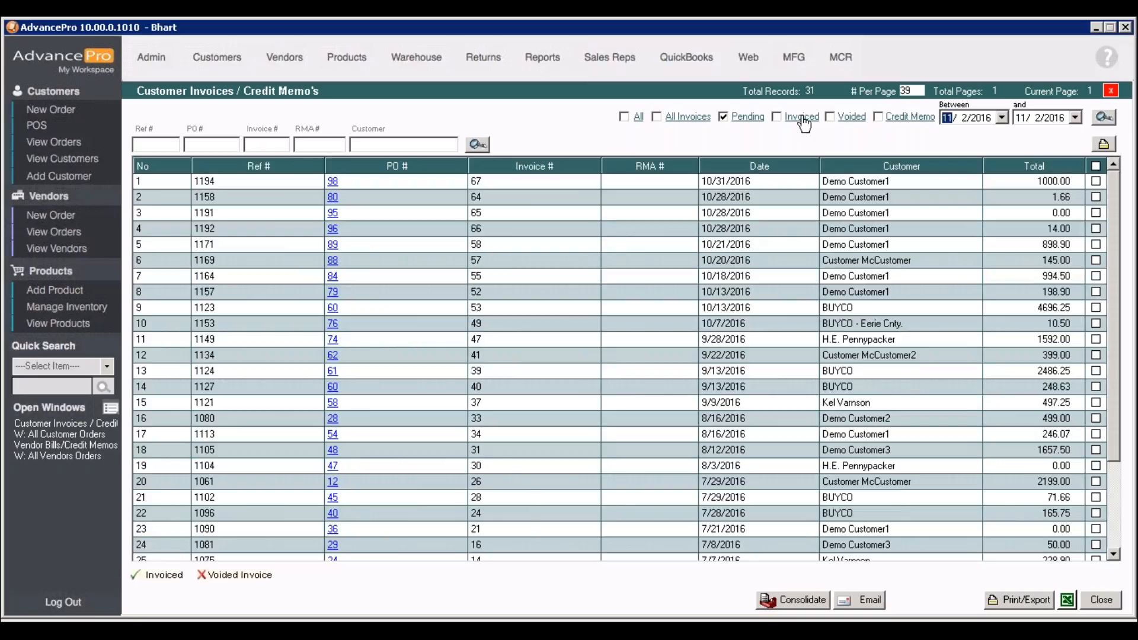
left_click(802, 117)
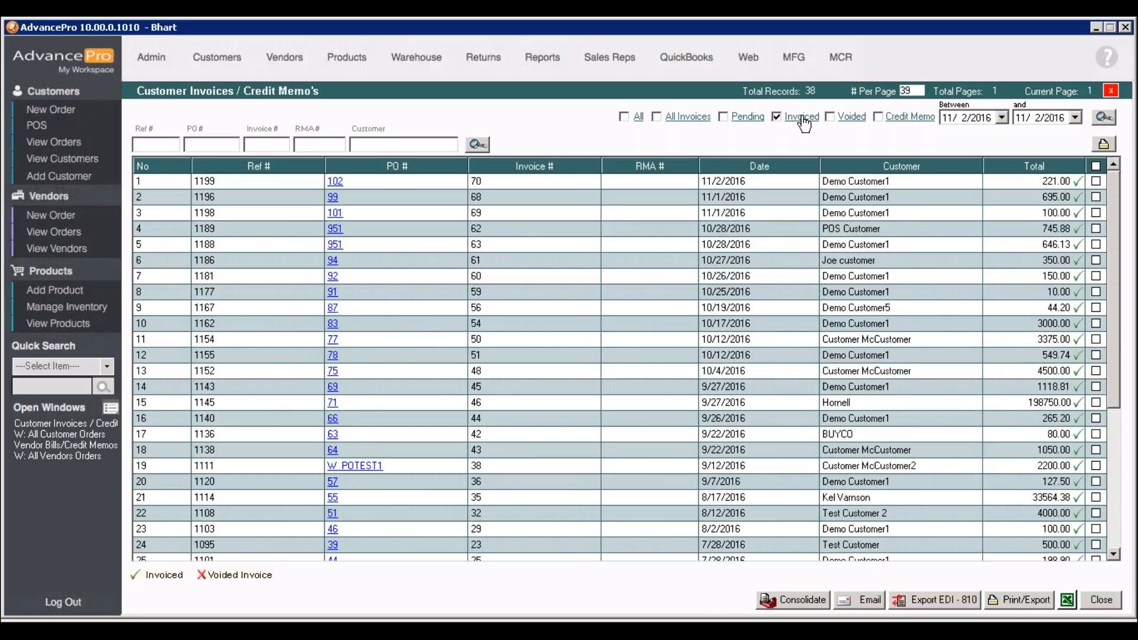
double_click(341, 186)
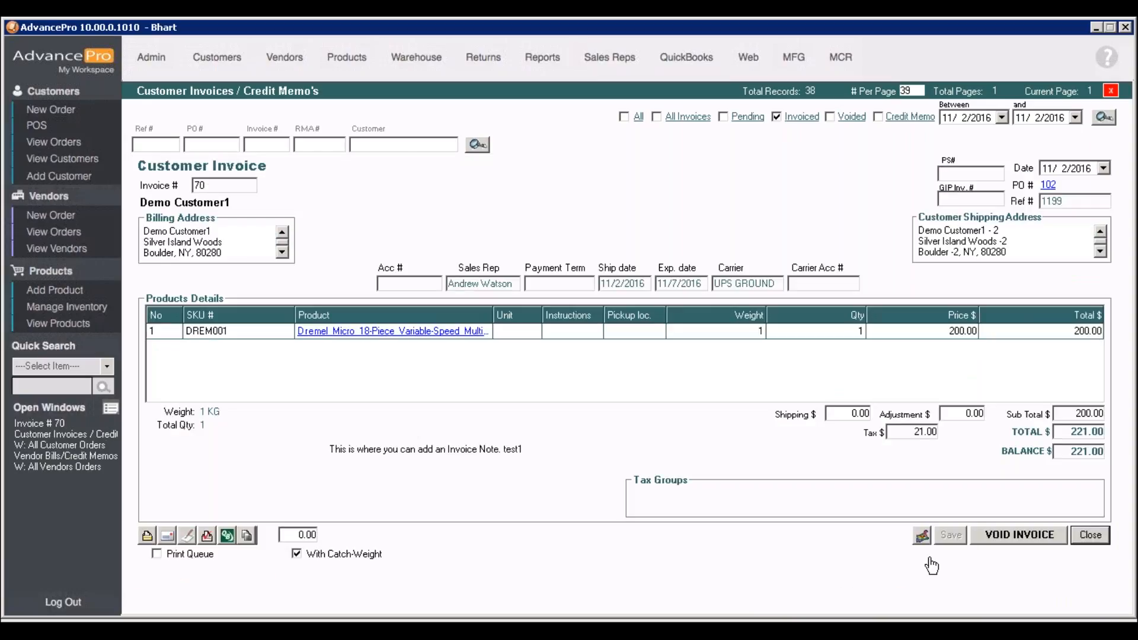
View the invoice's Receive Payments form without processing a payment, and return to the invoiced list
left_click(923, 537)
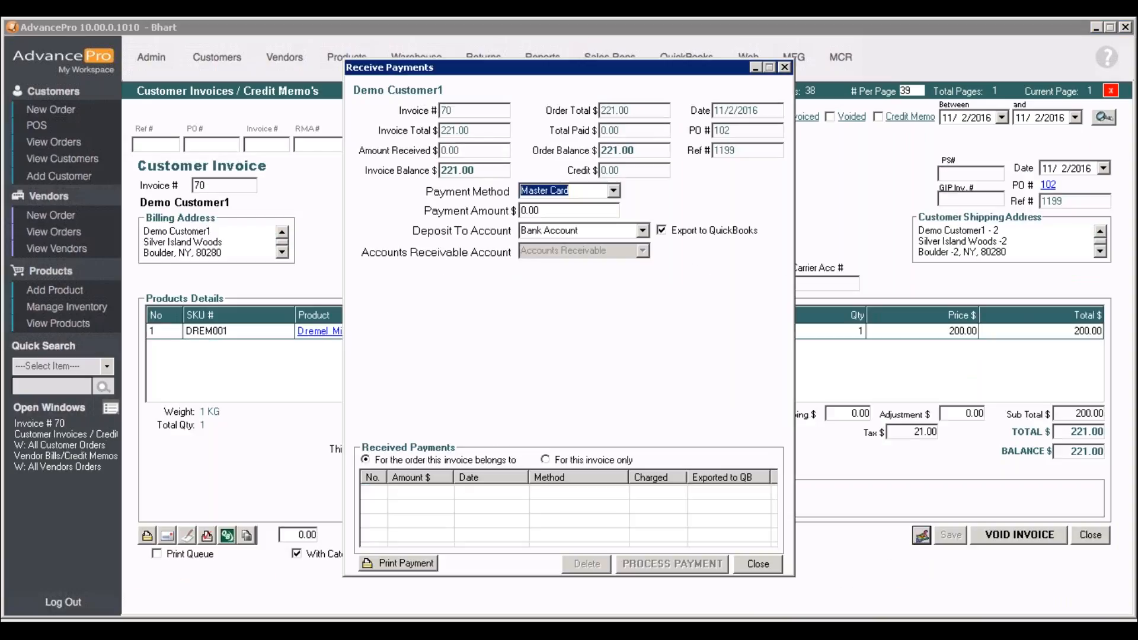
left_click(770, 567)
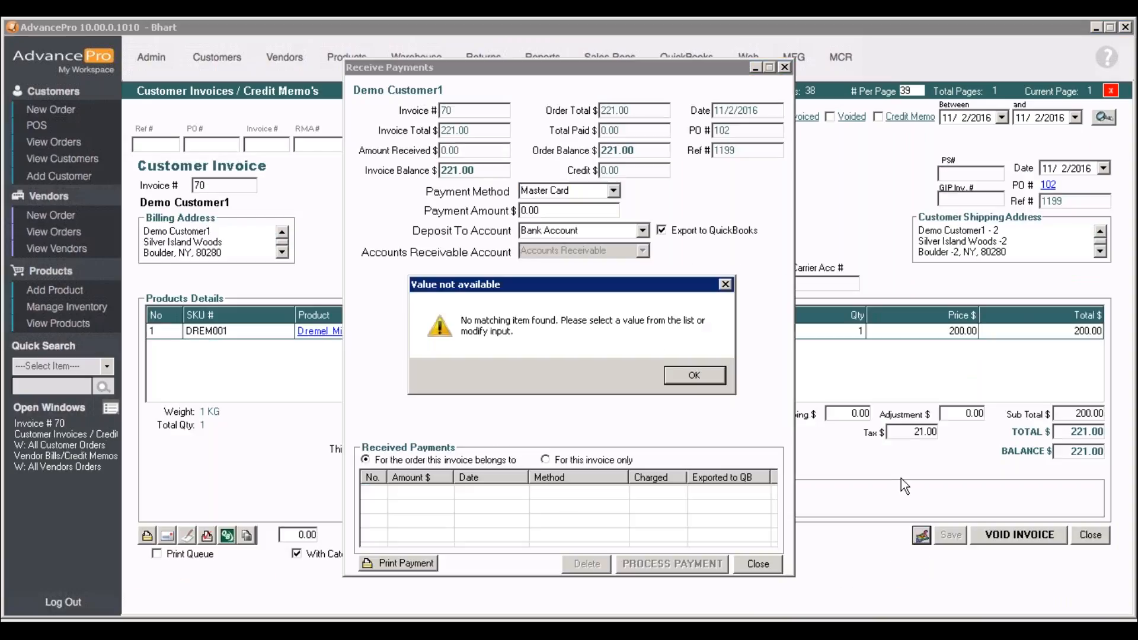
left_click(714, 374)
left_click(770, 564)
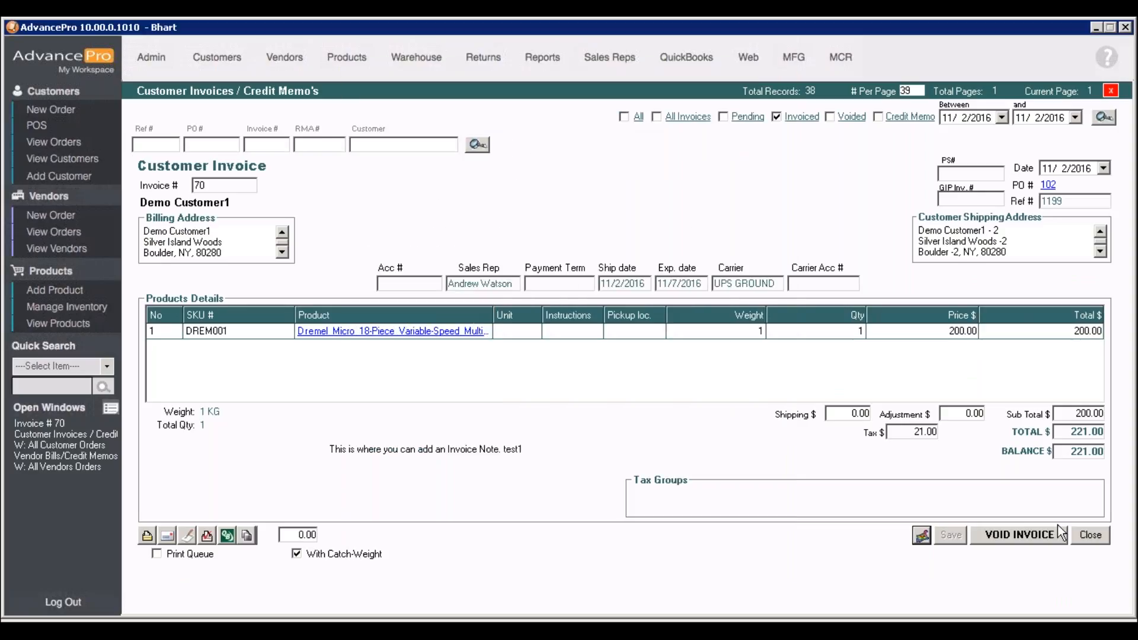
left_click(1088, 535)
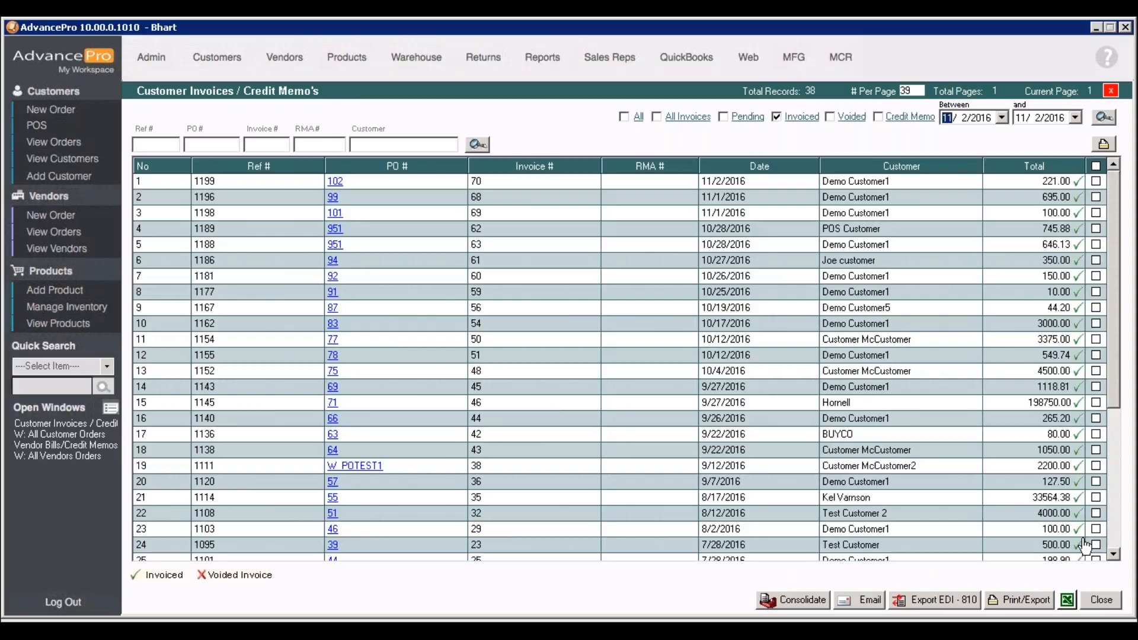